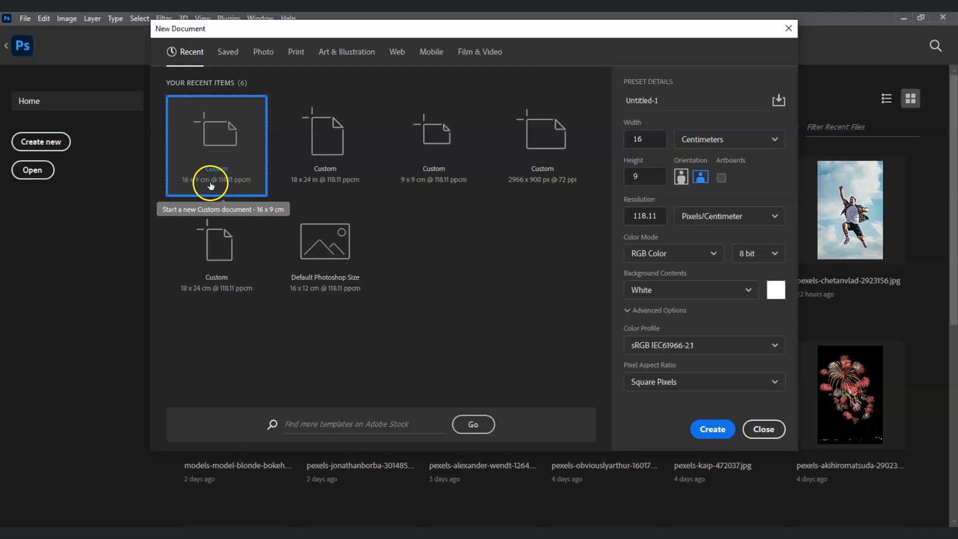
# Create a new 16 x 9 cm RGB document at 118.11 pixels/centimeter with a white background
pyautogui.click(704, 427)
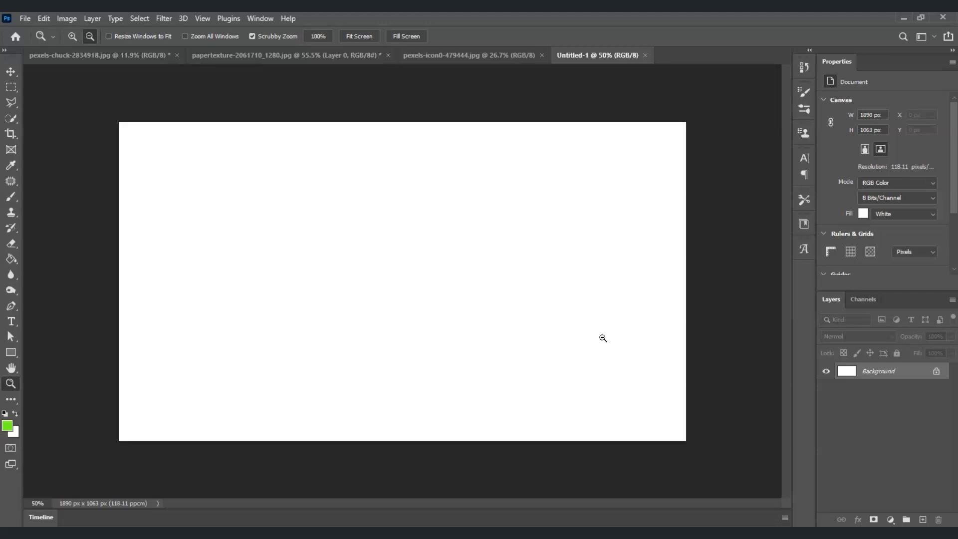
pyautogui.click(527, 279)
# Copy the paper layer from papertexture-2061710_1280.jpg into the Untitled-1 document, placed near the middle of the canvas
pyautogui.click(288, 57)
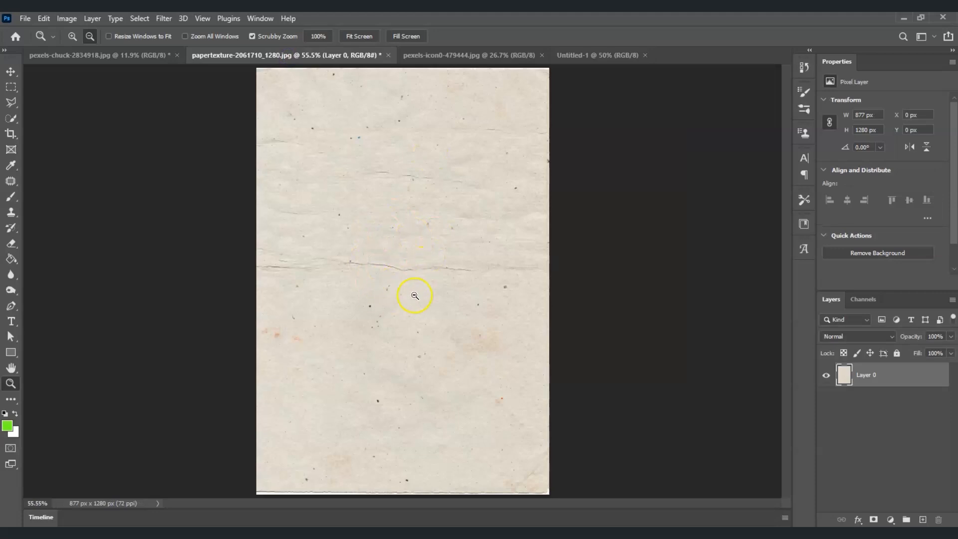
pyautogui.click(481, 53)
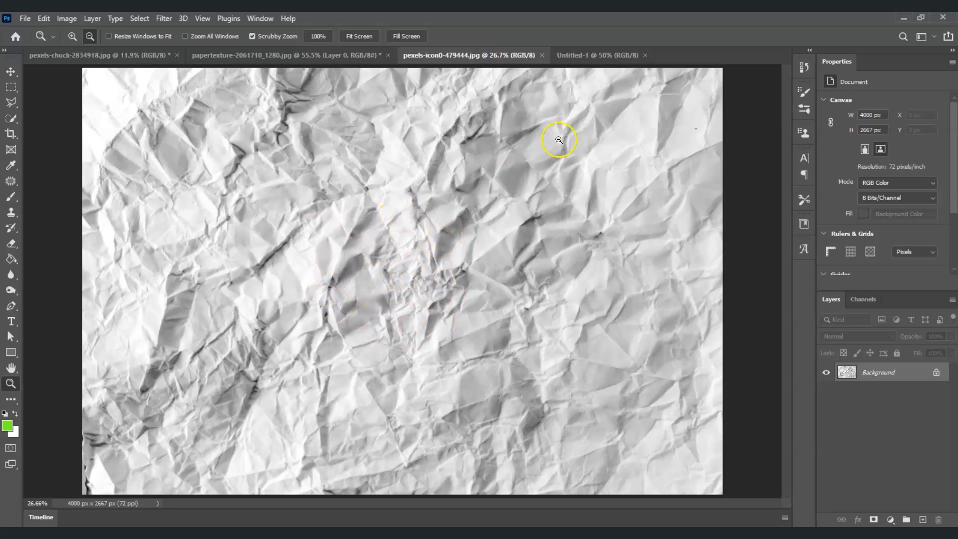
pyautogui.click(99, 55)
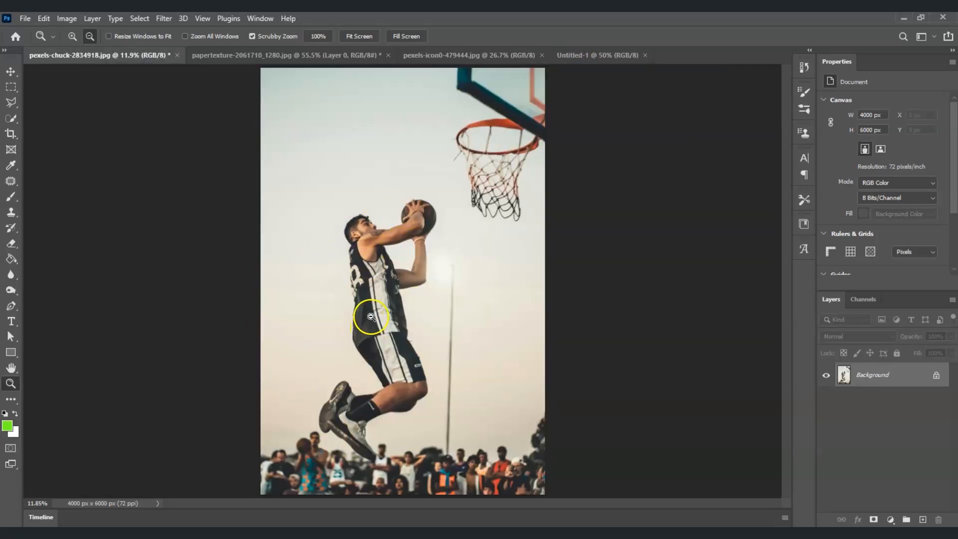
pyautogui.click(443, 58)
pyautogui.click(371, 61)
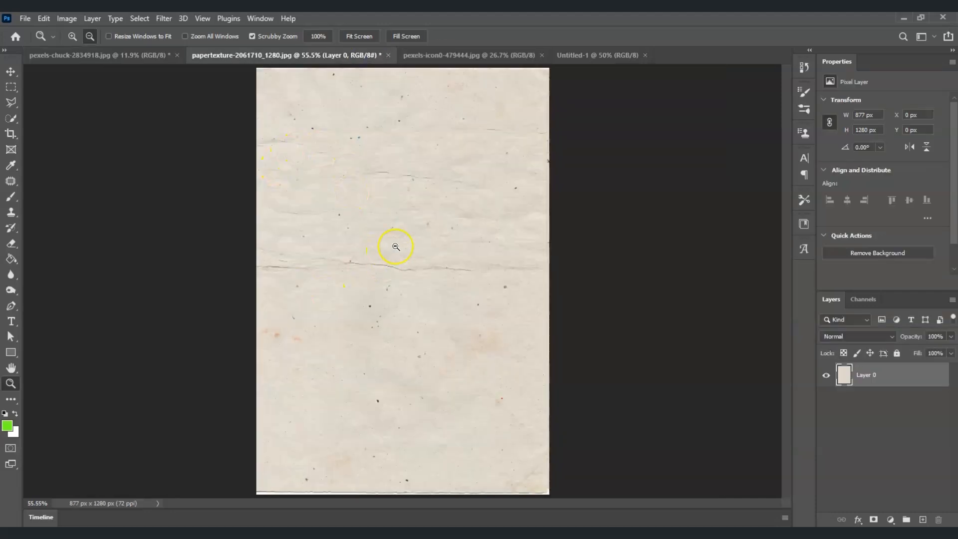
pyautogui.click(11, 71)
pyautogui.moveTo(310, 241); pyautogui.dragTo(577, 60)
pyautogui.moveTo(575, 95); pyautogui.dragTo(423, 295)
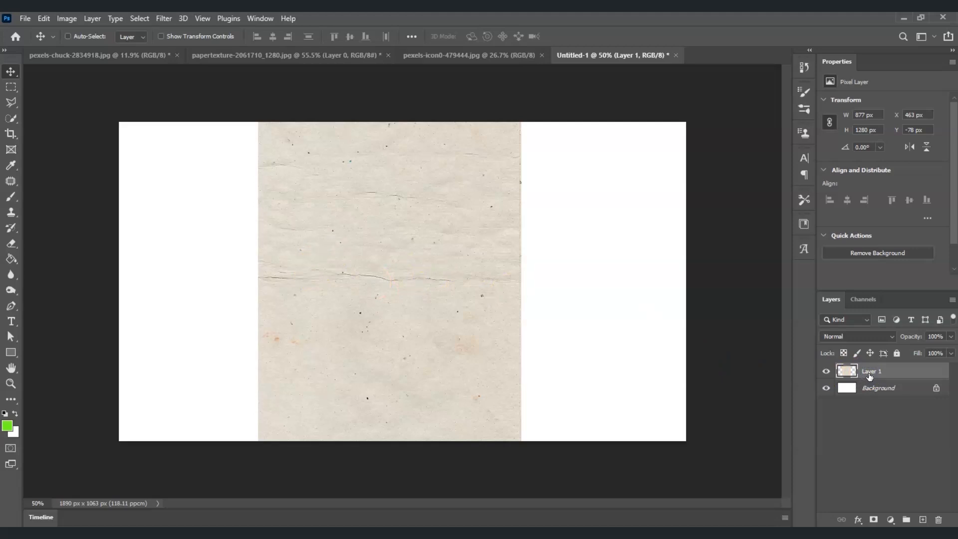
# Rotate the paper layer about 90° and enlarge it to about 150% so it covers the whole canvas
pyautogui.hotkey('ctrl', 't')
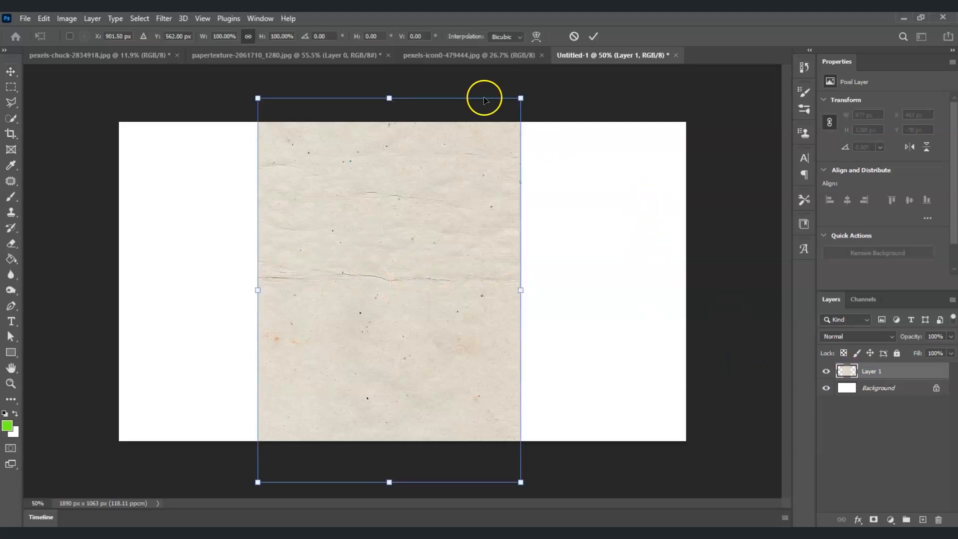
pyautogui.moveTo(384, 85); pyautogui.dragTo(597, 285)
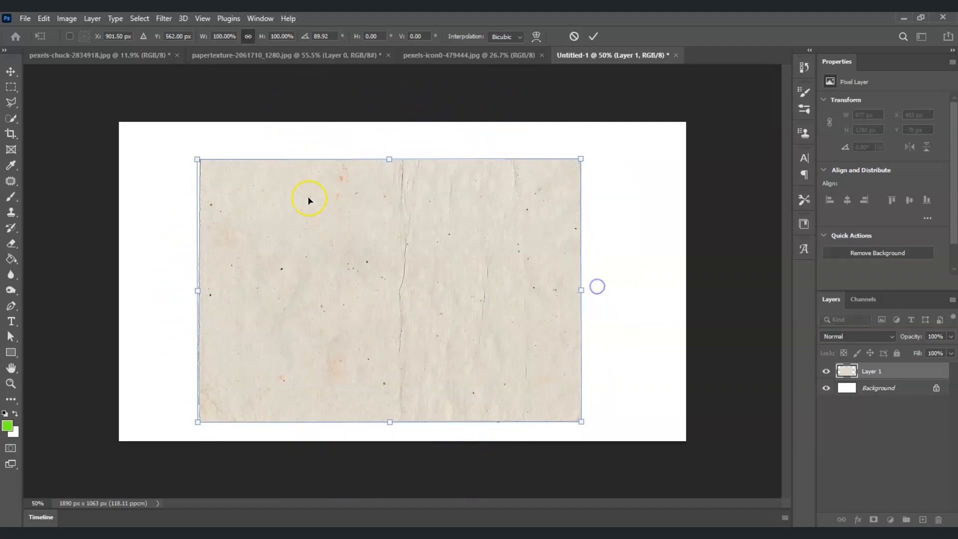
pyautogui.moveTo(198, 157); pyautogui.dragTo(114, 101)
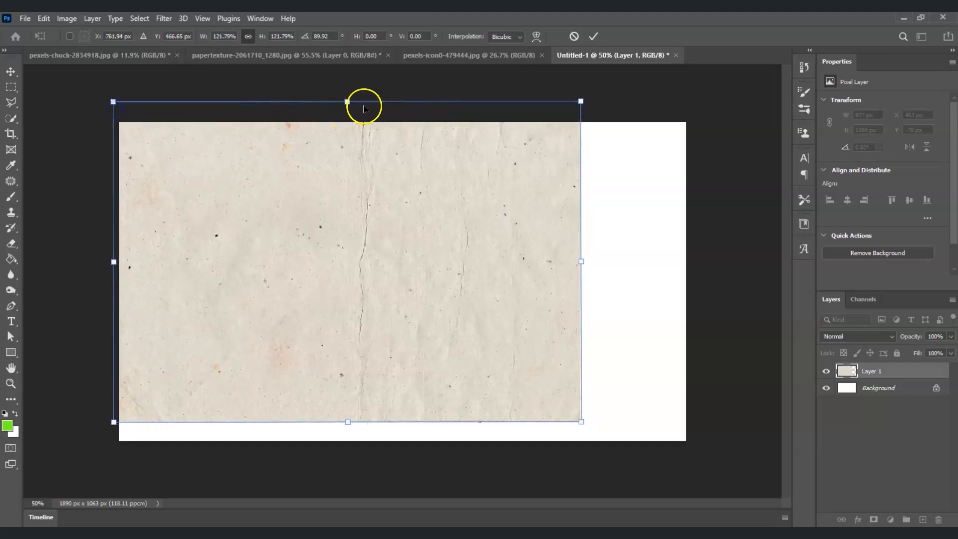
pyautogui.moveTo(509, 256); pyautogui.dragTo(547, 274)
pyautogui.moveTo(621, 127); pyautogui.dragTo(693, 98)
pyautogui.moveTo(510, 244); pyautogui.dragTo(515, 272)
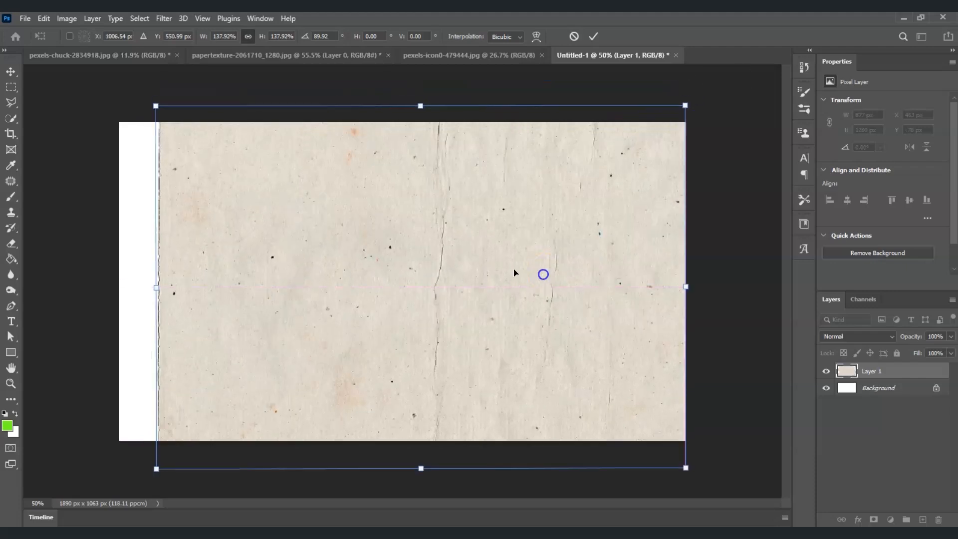
pyautogui.moveTo(162, 287); pyautogui.dragTo(109, 285)
pyautogui.moveTo(428, 286)
pyautogui.mouseDown()
pyautogui.moveTo(418, 281)
pyautogui.moveTo(428, 278)
pyautogui.mouseUp()
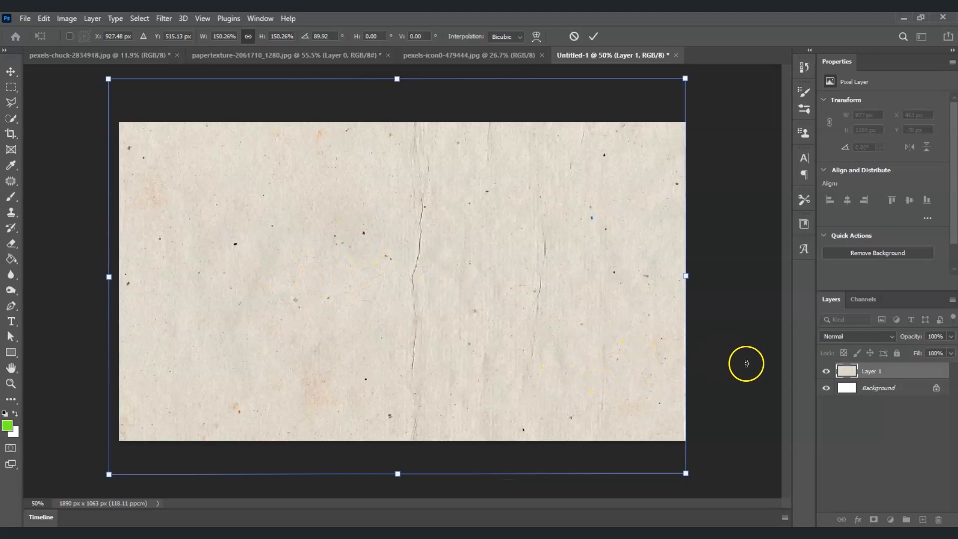
pyautogui.click(883, 388)
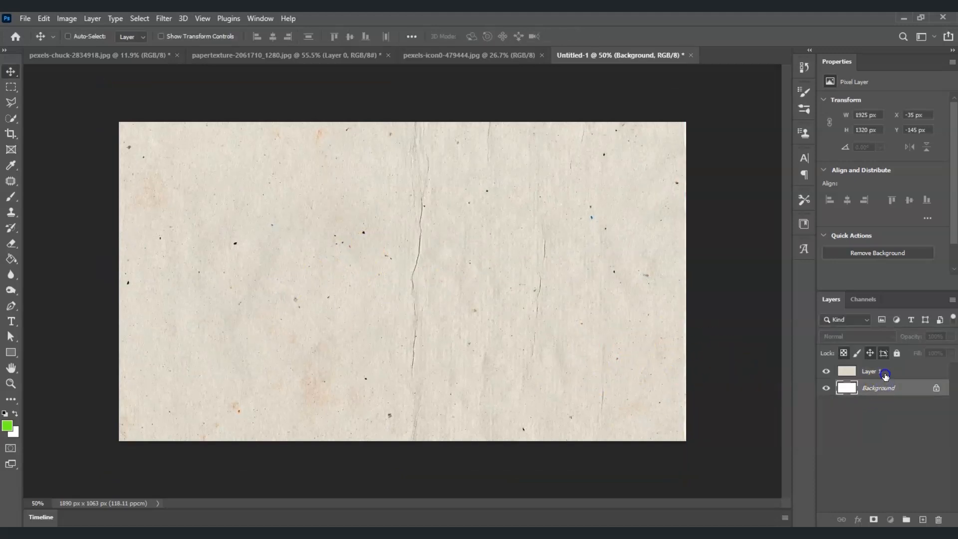
# Rename the paper layer "paper backgrpund" and lock it completely
pyautogui.click(876, 372)
pyautogui.doubleClick(877, 372)
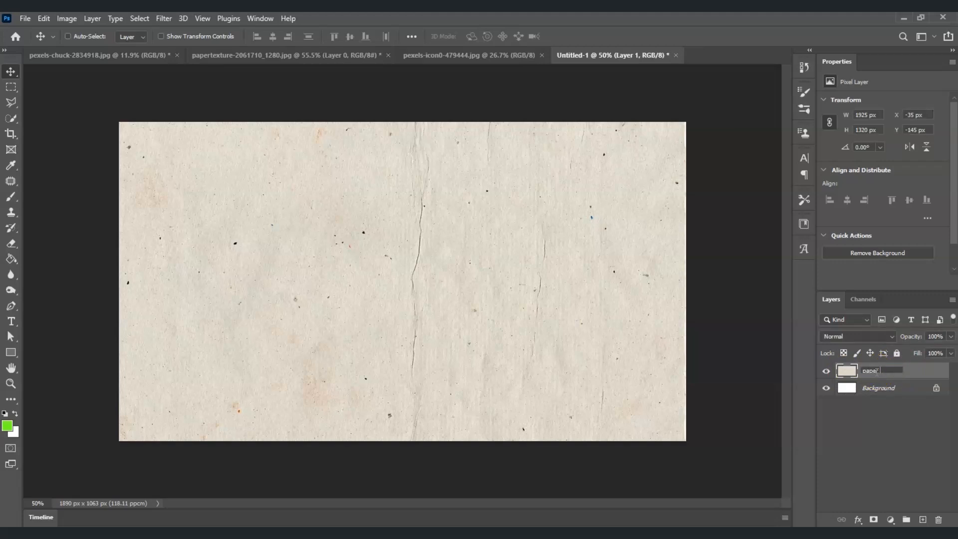
pyautogui.click(895, 429)
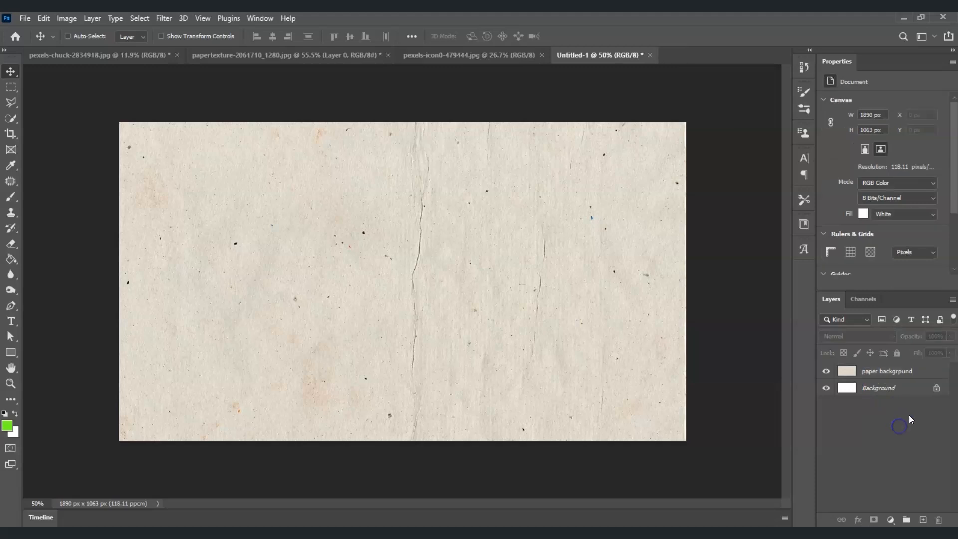
pyautogui.click(903, 372)
pyautogui.click(887, 375)
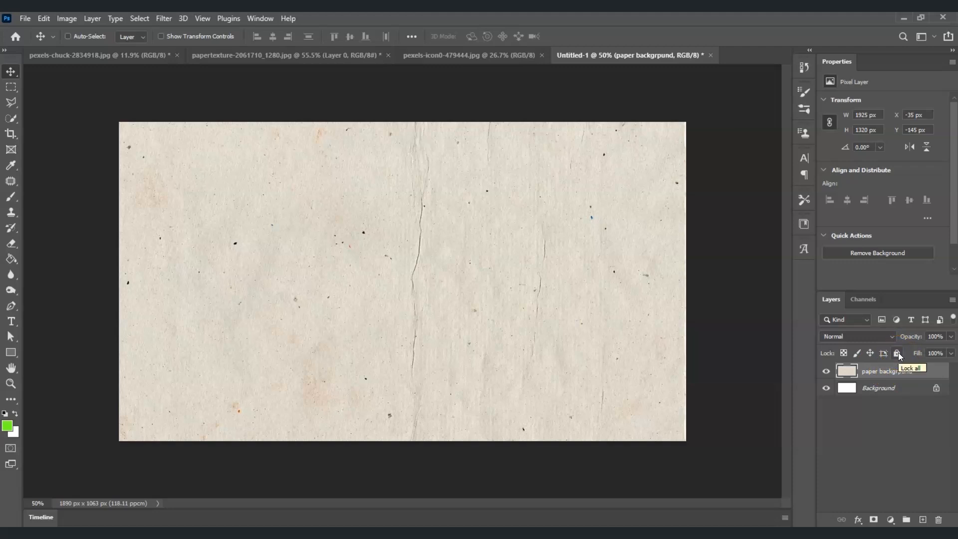
pyautogui.click(899, 353)
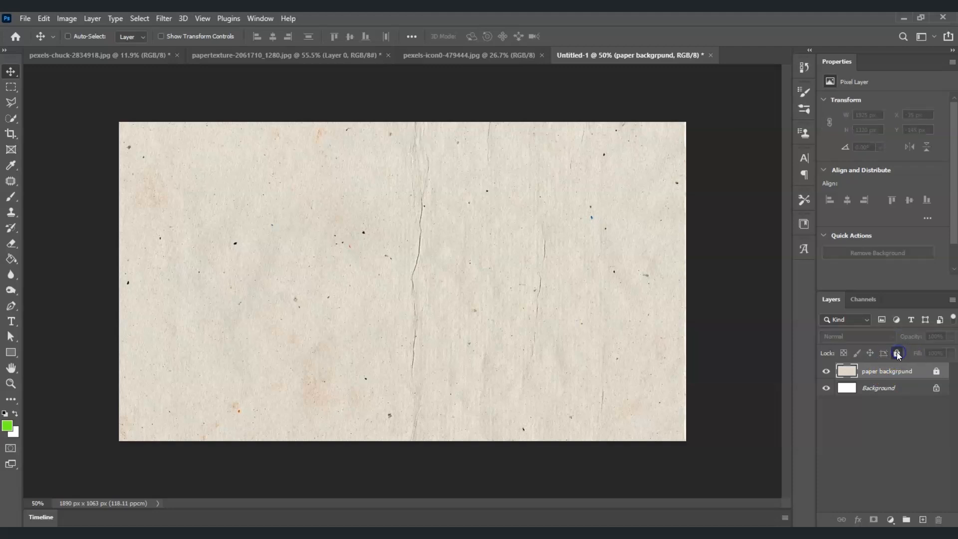
# Unlock the white Background layer and delete it
pyautogui.click(897, 389)
pyautogui.click(937, 387)
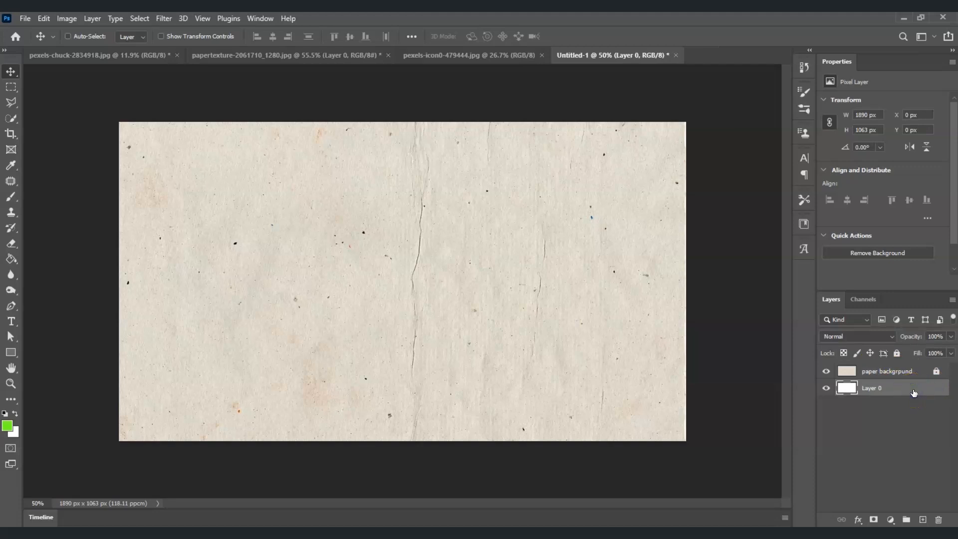
pyautogui.press('Delete')
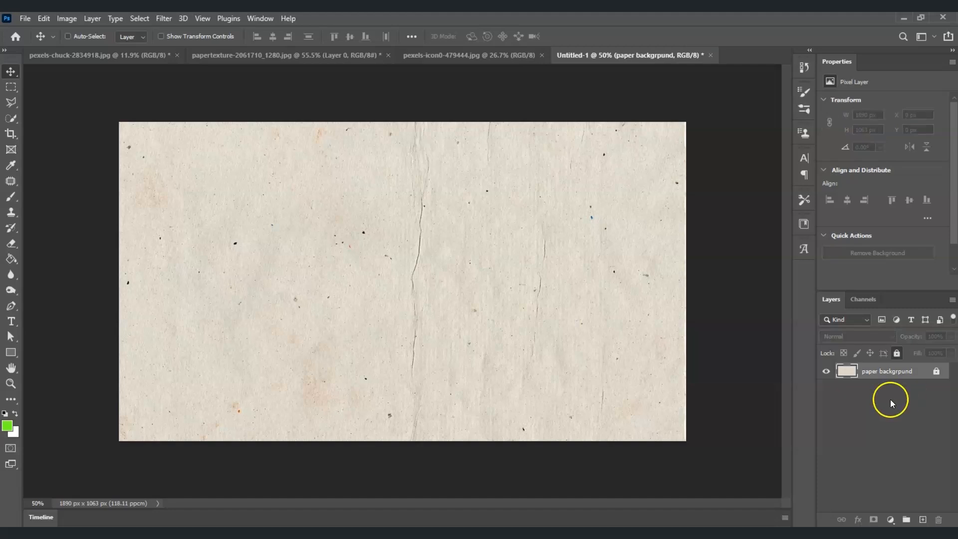
pyautogui.click(722, 416)
# Copy the basketball player photo from pexels-chuck-2834918.jpg into Untitled-1 above the paper layer
pyautogui.click(98, 53)
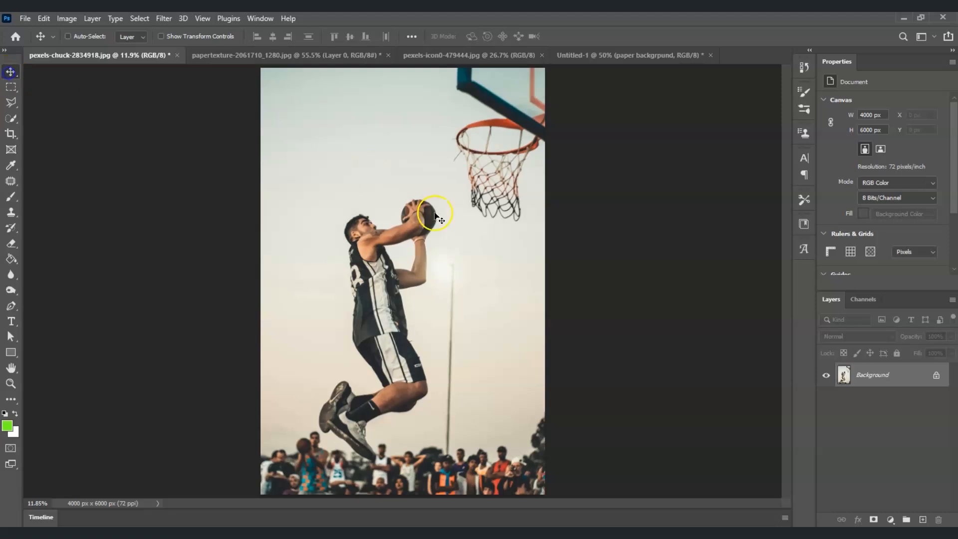
pyautogui.moveTo(392, 264); pyautogui.dragTo(357, 302)
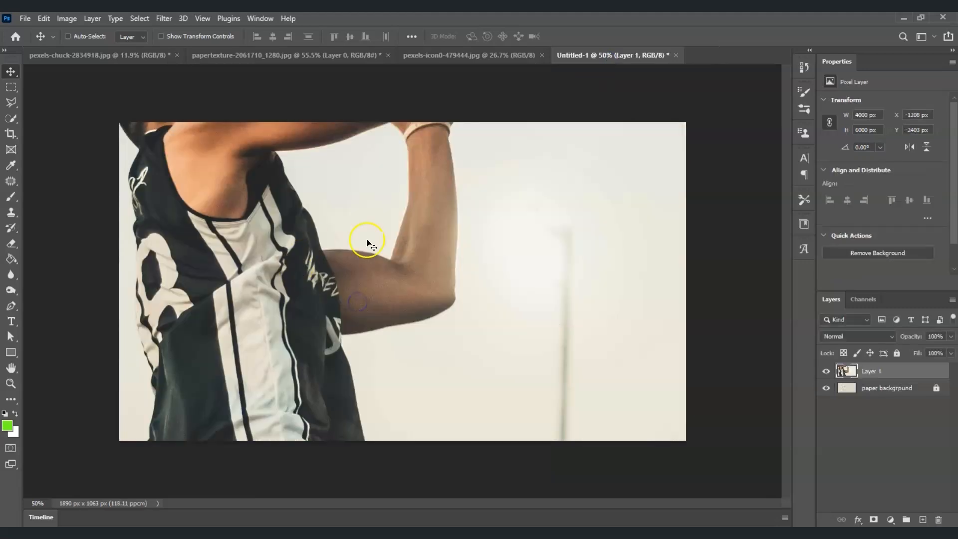
pyautogui.moveTo(359, 259); pyautogui.dragTo(425, 295)
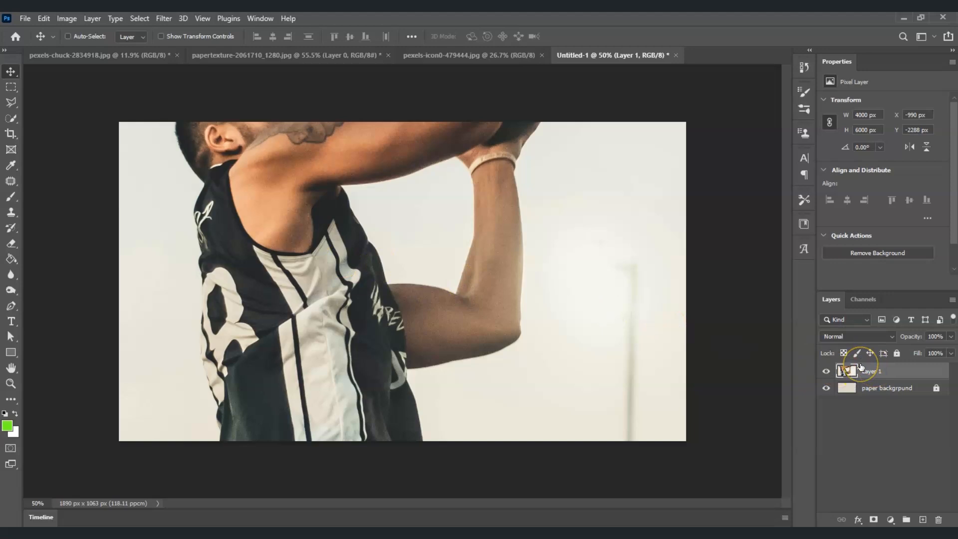
# Scale the player photo down to about 943 x 1415 px and place it mid-canvas so the whole player fits
pyautogui.hotkey('ctrl', 't')
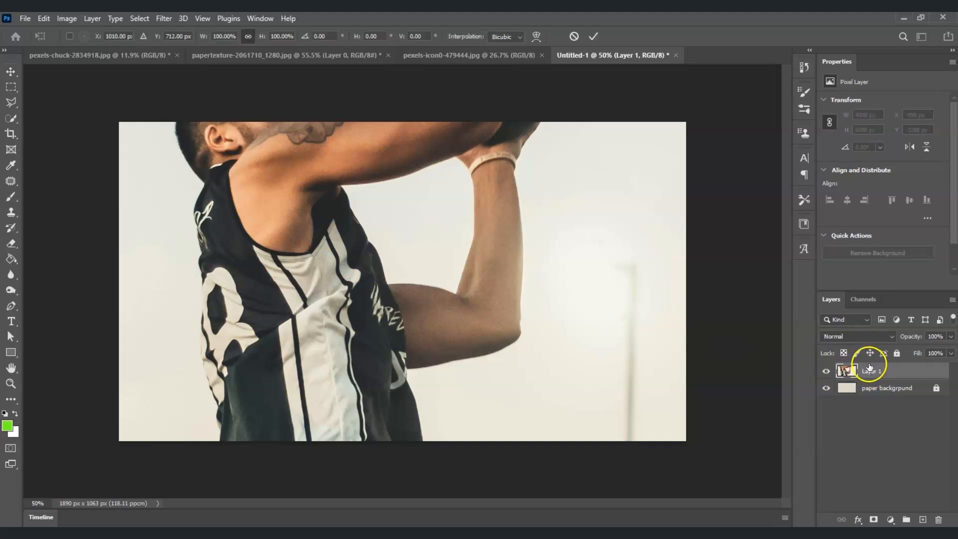
pyautogui.moveTo(769, 328); pyautogui.dragTo(620, 278)
pyautogui.moveTo(673, 305); pyautogui.dragTo(387, 299)
pyautogui.moveTo(212, 289); pyautogui.dragTo(331, 287)
pyautogui.moveTo(295, 160); pyautogui.dragTo(402, 357)
pyautogui.moveTo(349, 174); pyautogui.dragTo(336, 314)
pyautogui.moveTo(194, 166); pyautogui.dragTo(402, 258)
pyautogui.moveTo(385, 358); pyautogui.dragTo(386, 177)
pyautogui.moveTo(201, 361); pyautogui.dragTo(299, 361)
pyautogui.moveTo(404, 346); pyautogui.dragTo(361, 226)
pyautogui.press('Return')
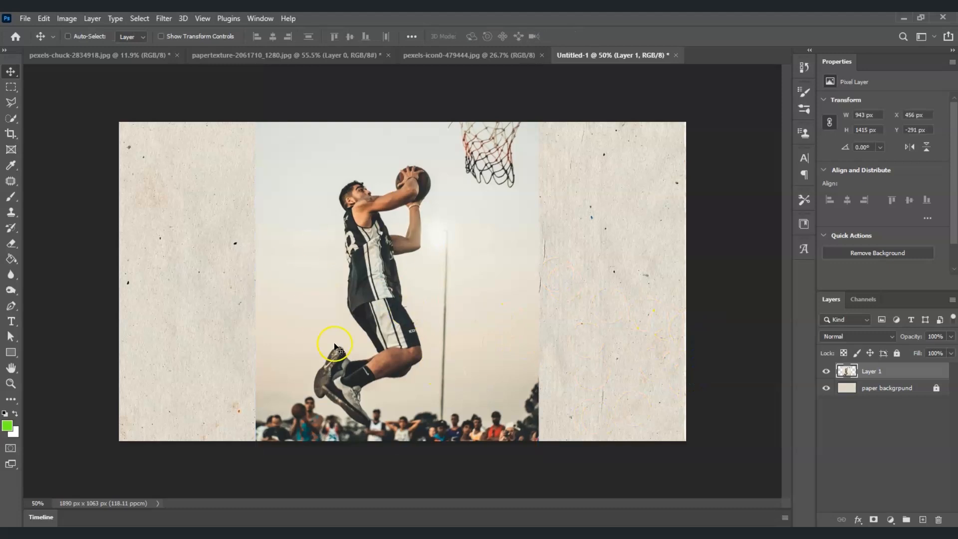
# Duplicate the player photo layer
pyautogui.click(866, 374)
pyautogui.press('ctrl')
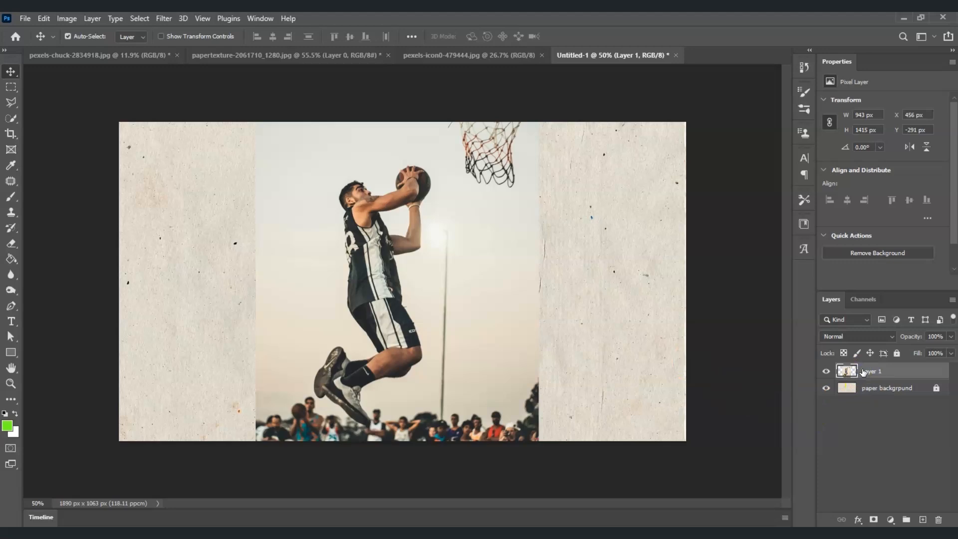
pyautogui.hotkey('ctrl', 'j')
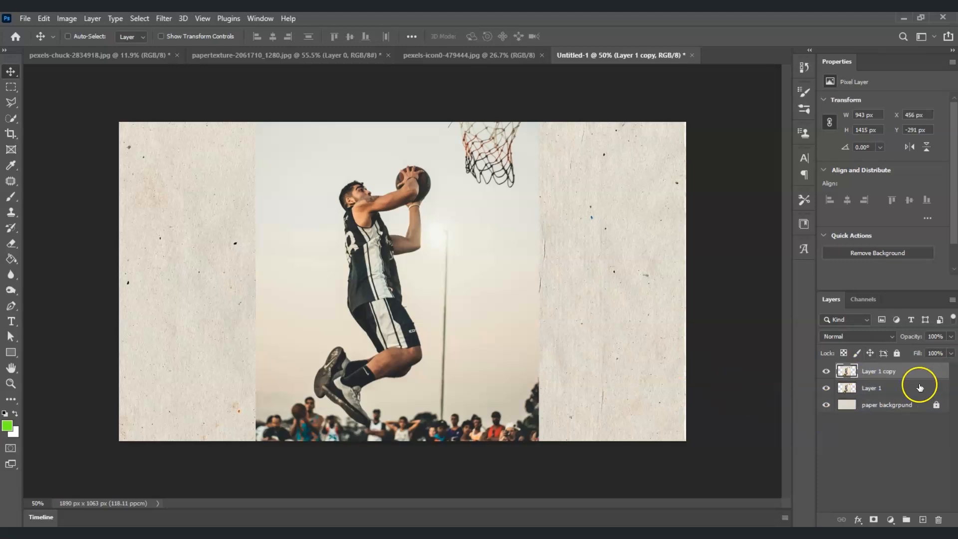
# Rename the lower player photo layer "cutout" and the upper copy "subject"
pyautogui.click(878, 387)
pyautogui.click(892, 372)
pyautogui.click(897, 387)
pyautogui.click(878, 386)
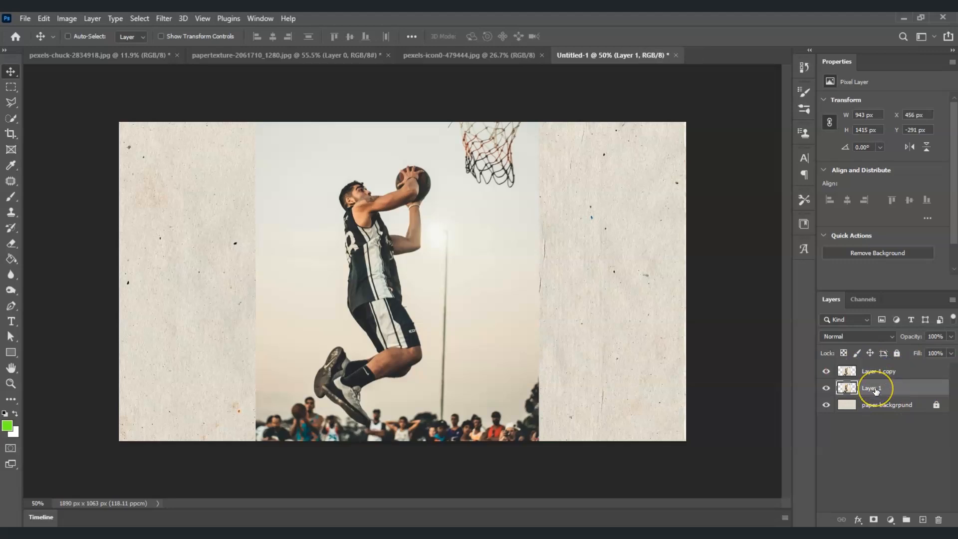
pyautogui.doubleClick(873, 389)
pyautogui.press('Return')
pyautogui.click(901, 371)
pyautogui.doubleClick(883, 371)
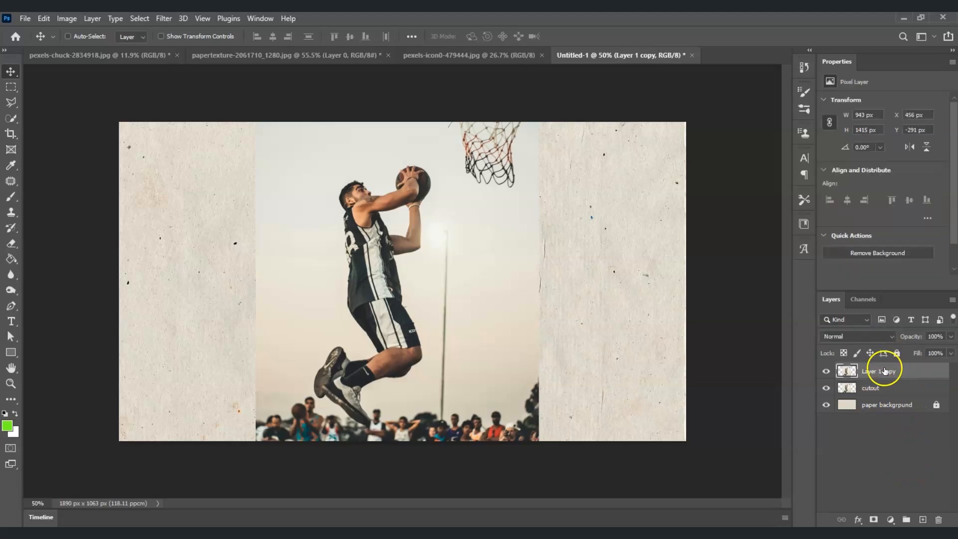
pyautogui.write('subject')
pyautogui.click(898, 462)
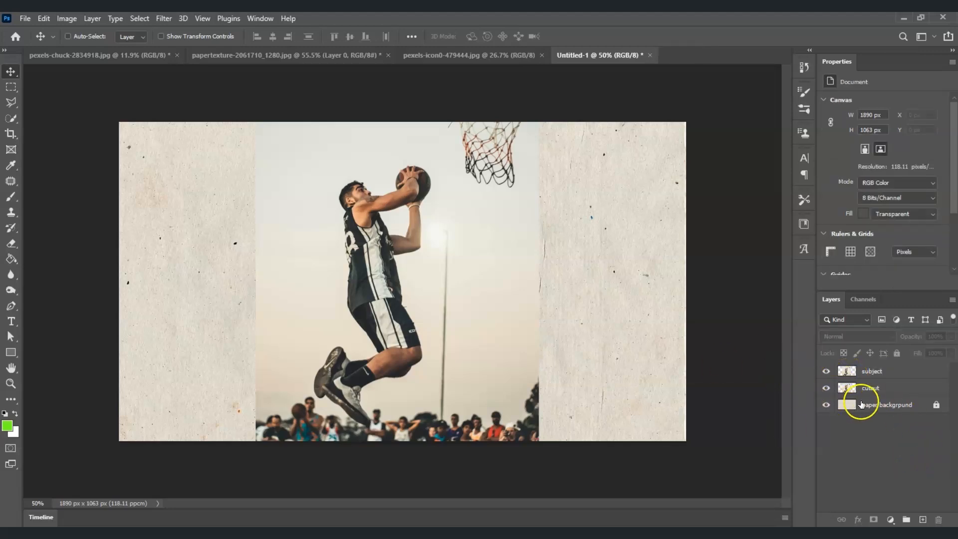
# Hide the subject layer and make the cutout layer active
pyautogui.click(894, 374)
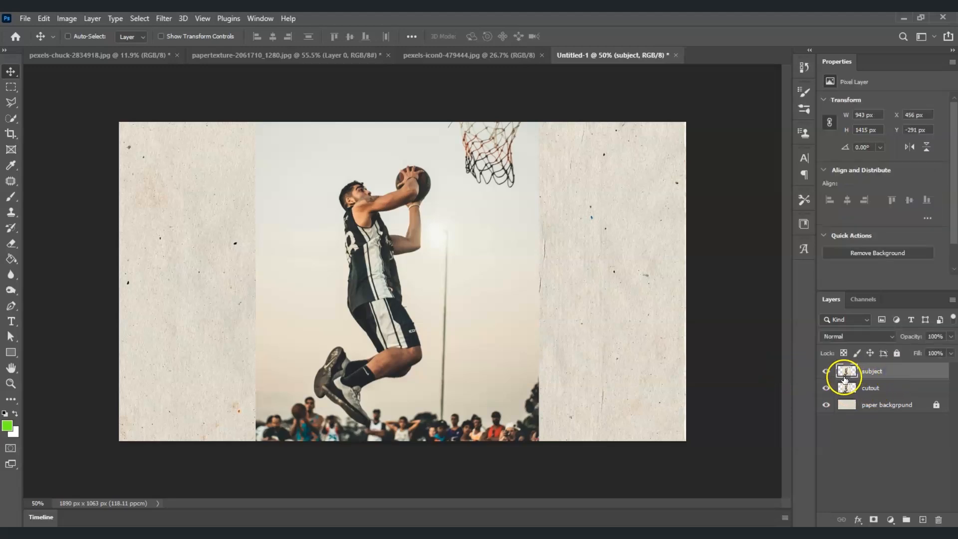
pyautogui.click(827, 370)
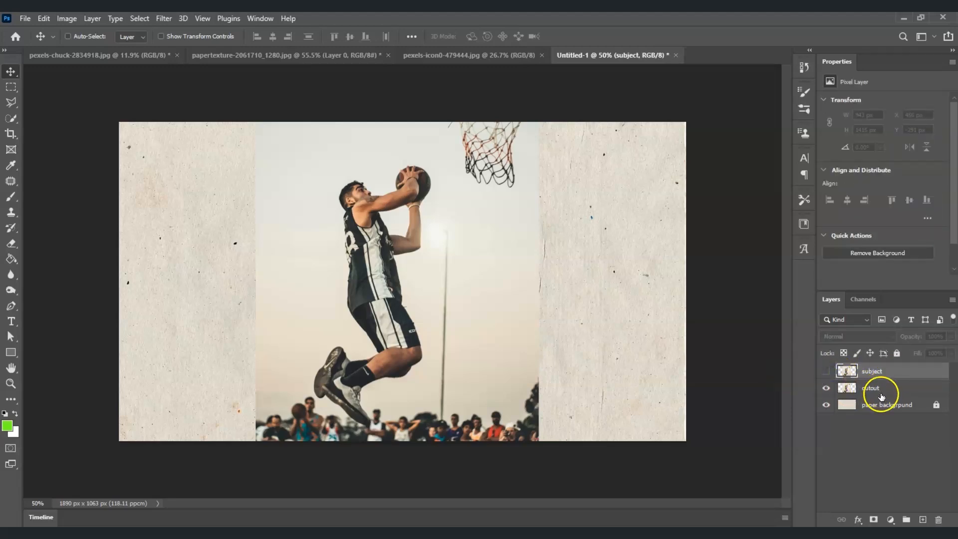
pyautogui.click(878, 394)
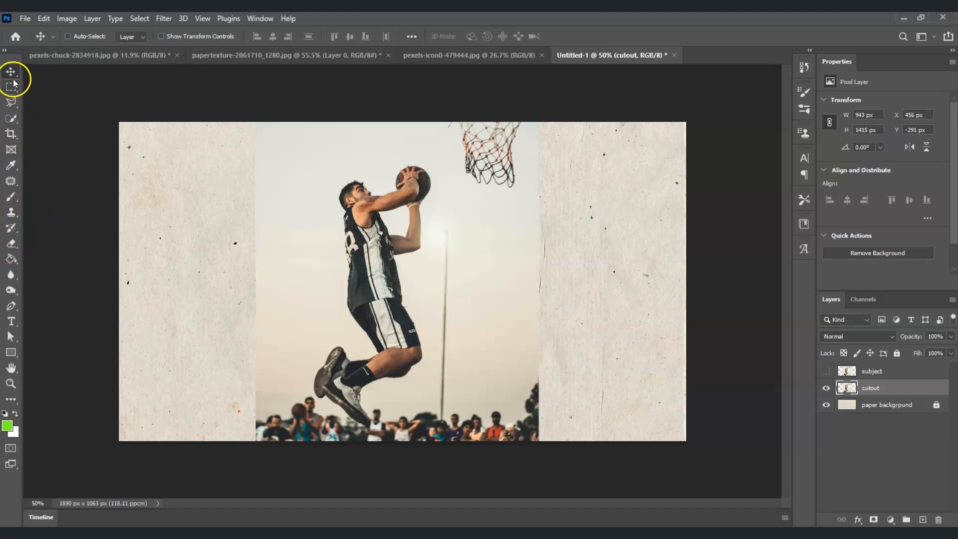
# Select the player and ball on the cutout layer with a loose Polygonal Lasso outline, about 448 x 928 px, leaving a margin around the body
pyautogui.click(14, 103)
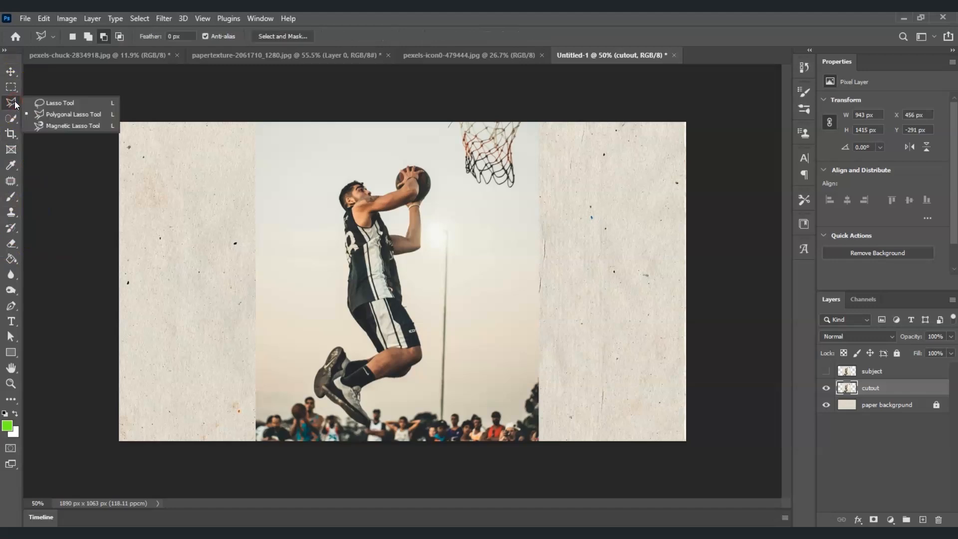
pyautogui.click(66, 114)
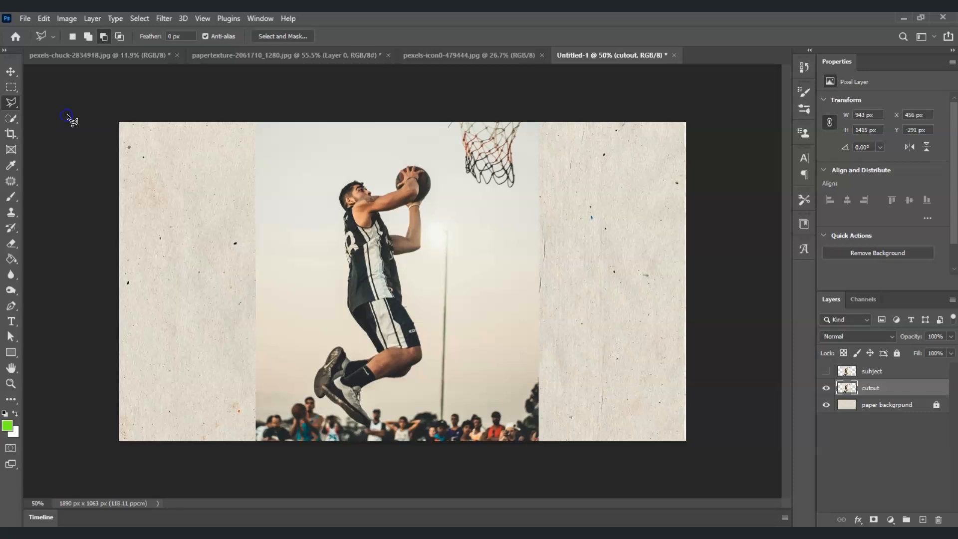
pyautogui.click(318, 356)
pyautogui.click(327, 339)
pyautogui.click(332, 337)
pyautogui.moveTo(364, 349)
pyautogui.mouseDown()
pyautogui.moveTo(343, 295)
pyautogui.moveTo(329, 180)
pyautogui.moveTo(367, 175)
pyautogui.moveTo(382, 185)
pyautogui.moveTo(393, 171)
pyautogui.moveTo(428, 164)
pyautogui.moveTo(424, 249)
pyautogui.moveTo(400, 270)
pyautogui.mouseUp()
pyautogui.moveTo(412, 310)
pyautogui.mouseDown()
pyautogui.moveTo(427, 345)
pyautogui.moveTo(423, 374)
pyautogui.mouseUp()
pyautogui.moveTo(379, 431)
pyautogui.mouseDown()
pyautogui.moveTo(353, 435)
pyautogui.moveTo(326, 413)
pyautogui.mouseUp()
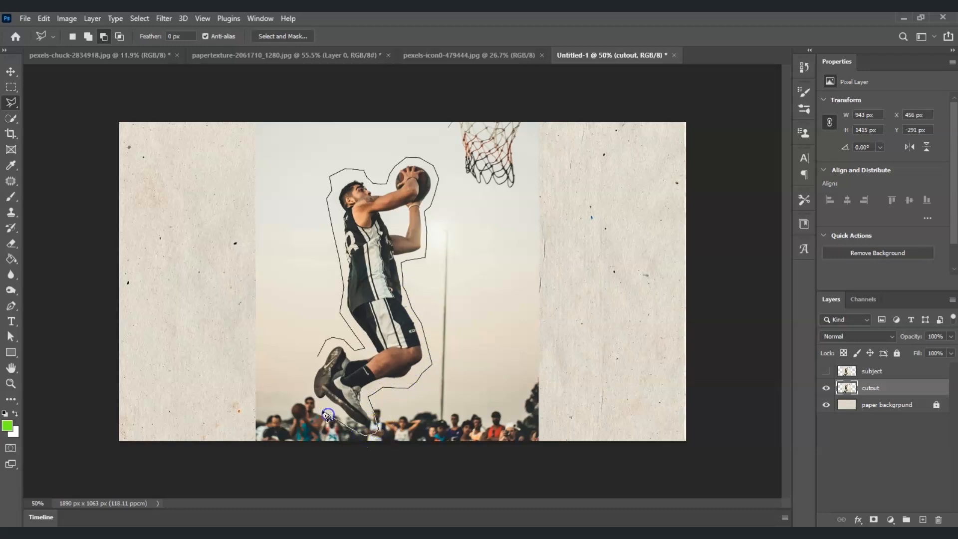
pyautogui.moveTo(317, 363); pyautogui.dragTo(321, 339)
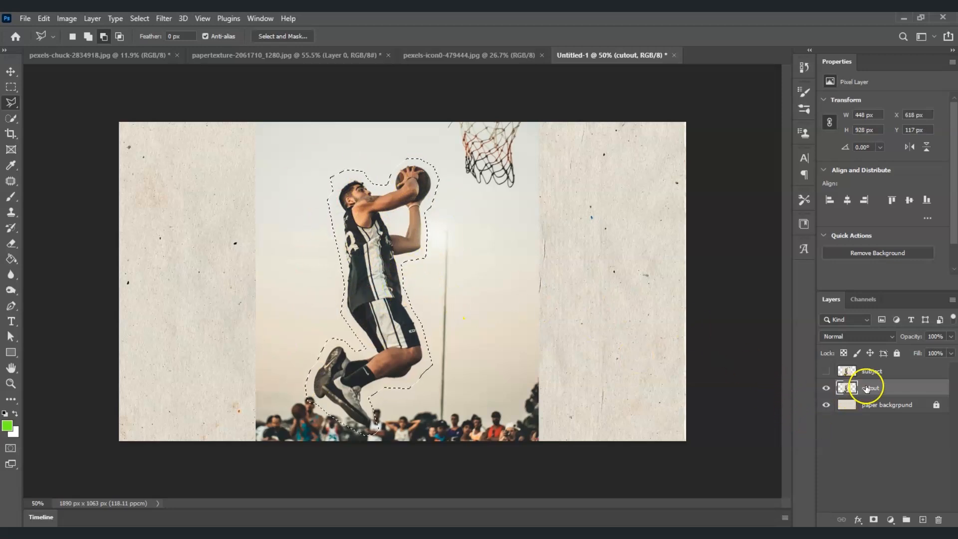
# Mask the cutout layer with the loose lasso selection and make the subject layer visible
pyautogui.click(876, 520)
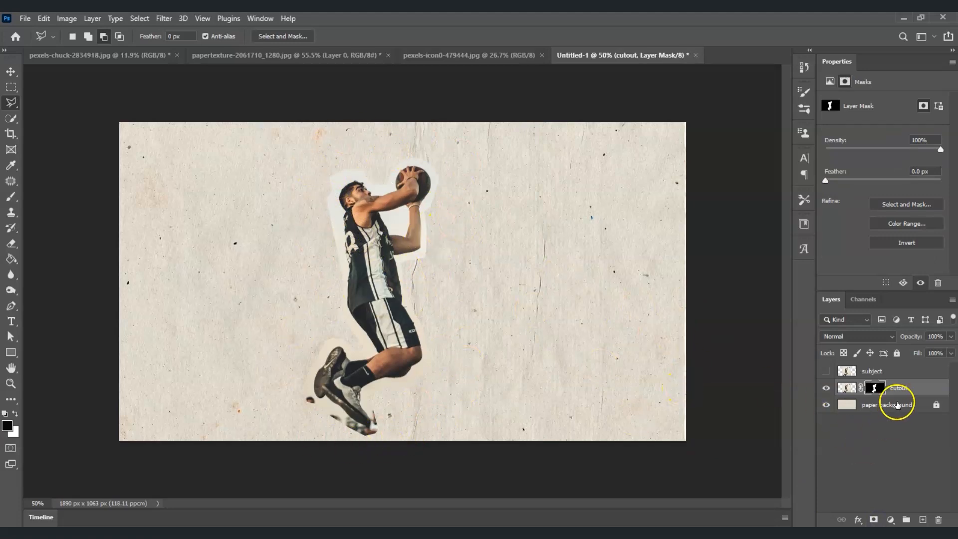
pyautogui.click(895, 372)
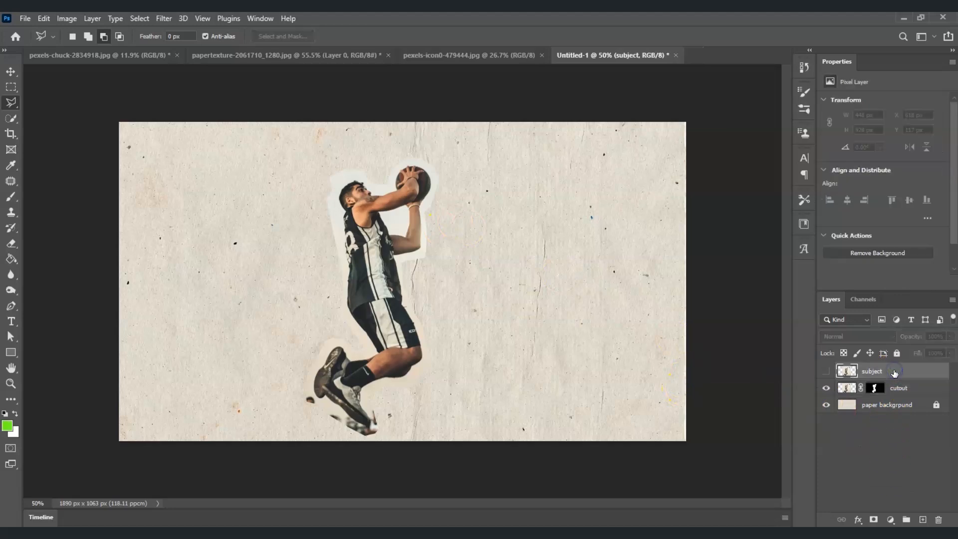
pyautogui.click(827, 371)
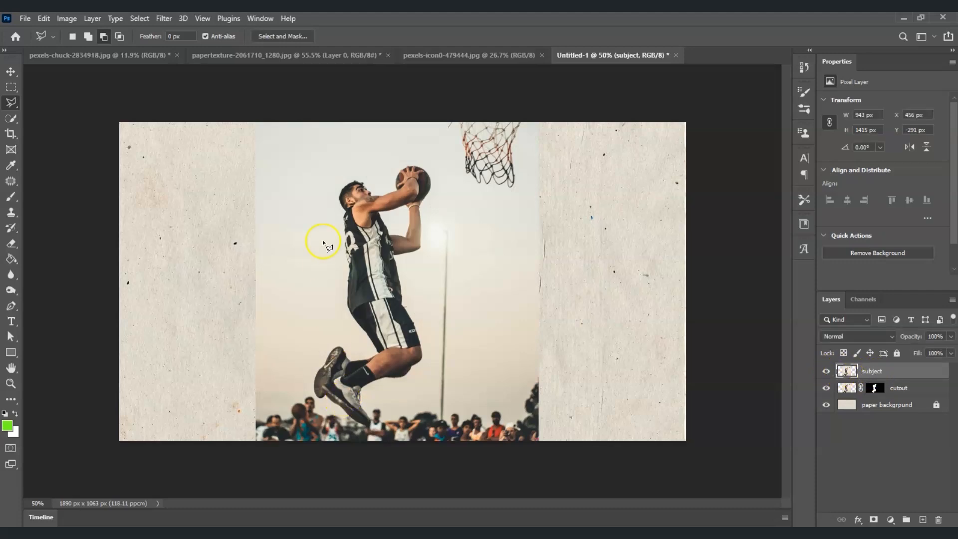
# Select the player and ball on the subject layer with Select Subject and mask the layer to that selection
pyautogui.click(878, 372)
pyautogui.click(13, 119)
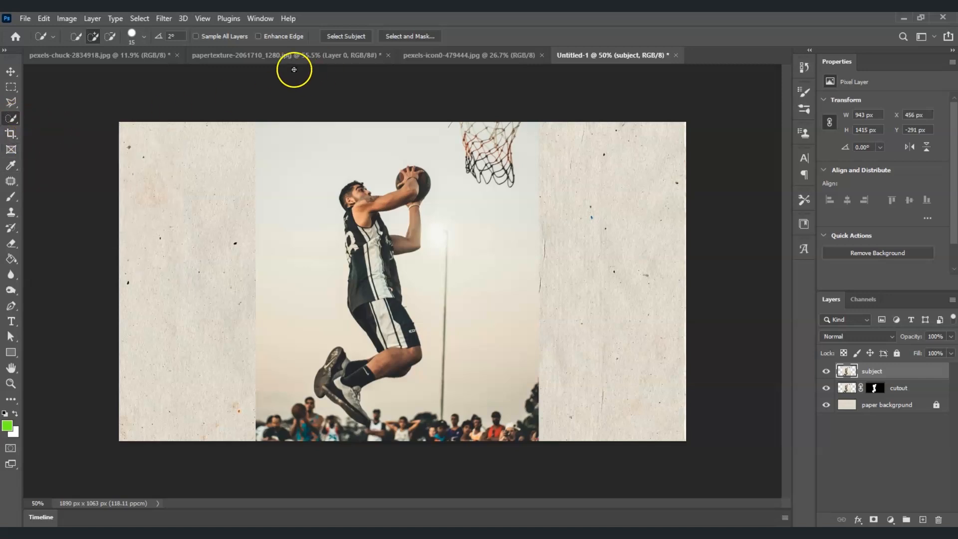
pyautogui.click(350, 42)
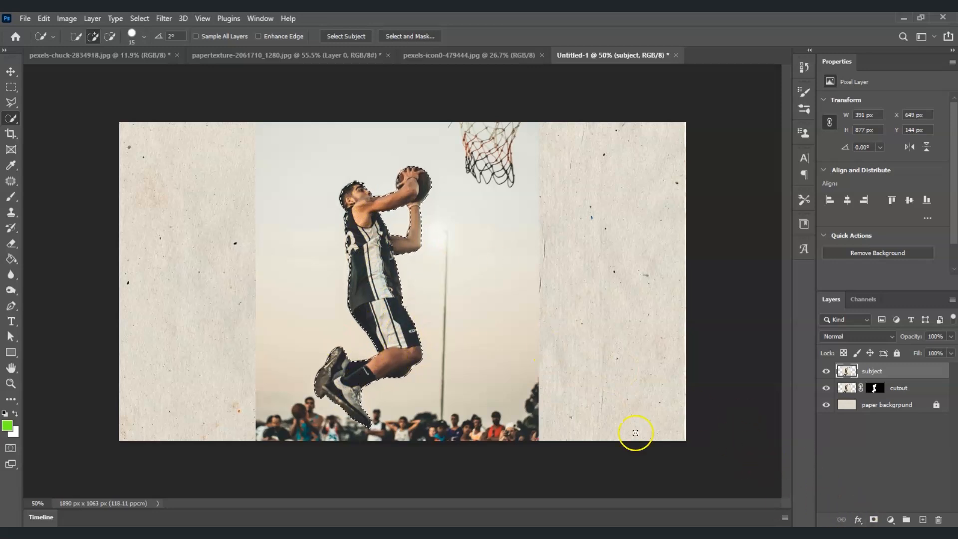
pyautogui.click(873, 520)
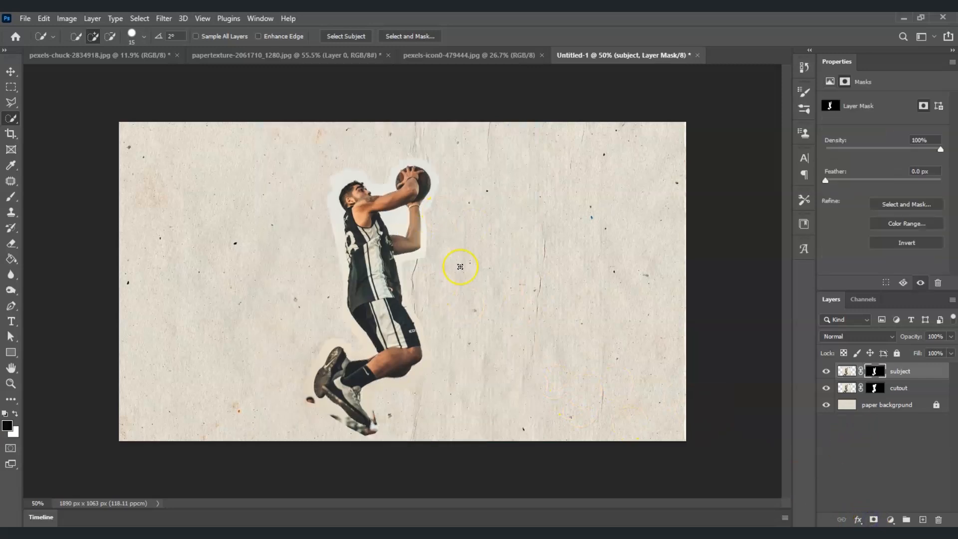
# Toggle the visibility of the cutout and subject layers to compare their masks, leaving both visible
pyautogui.click(826, 388)
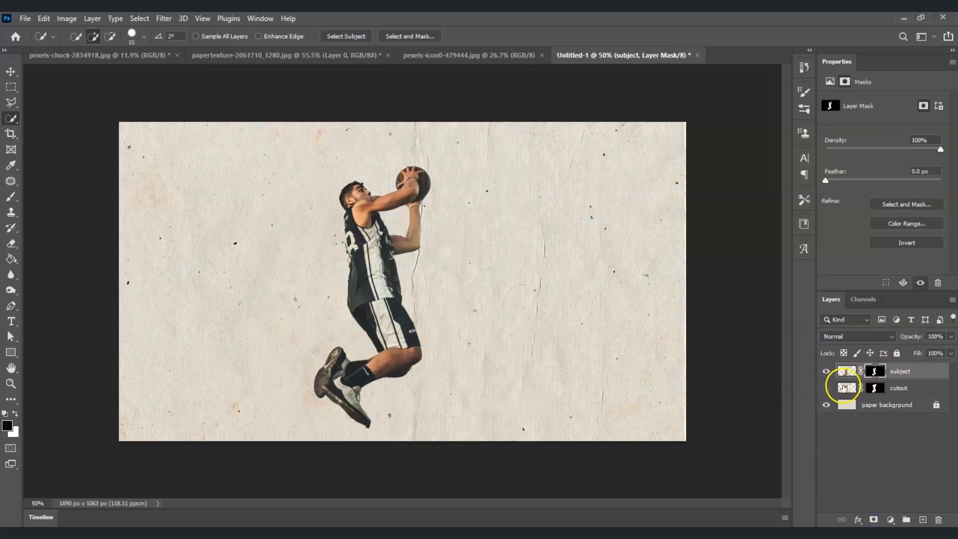
pyautogui.click(827, 388)
pyautogui.click(828, 371)
pyautogui.click(826, 388)
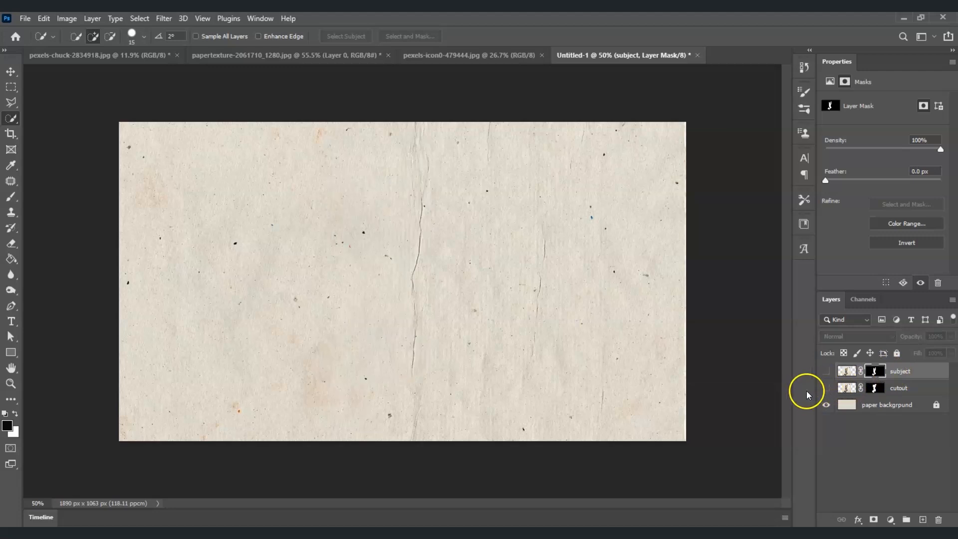
pyautogui.click(826, 387)
pyautogui.click(827, 371)
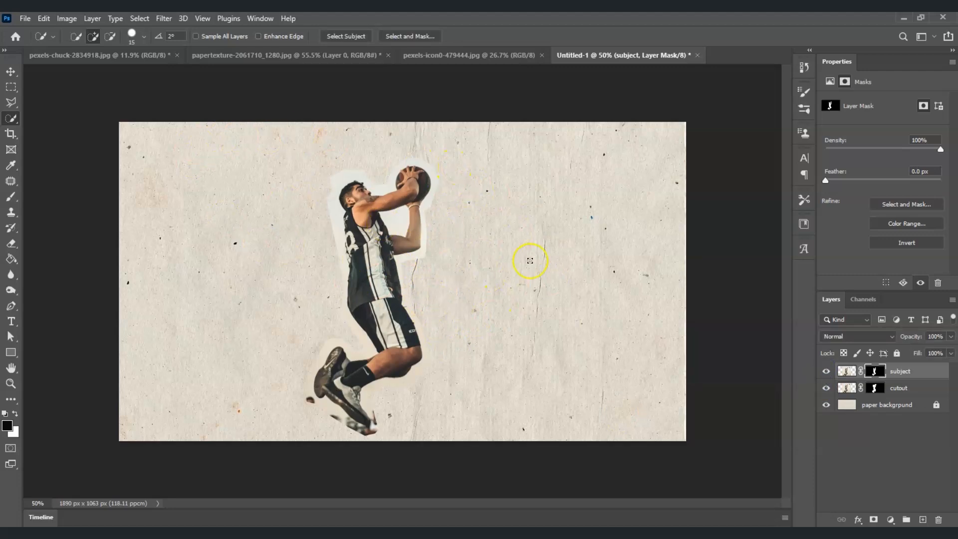
# Bring the crumpled paper image from pexels-icon0-479444.jpg into the Untitled-1 document as a new layer
pyautogui.click(225, 56)
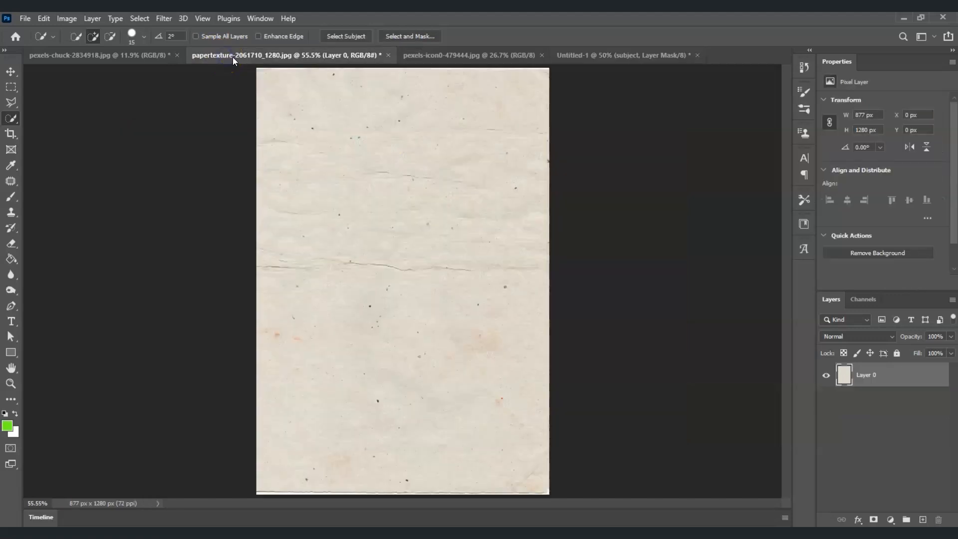
pyautogui.click(424, 56)
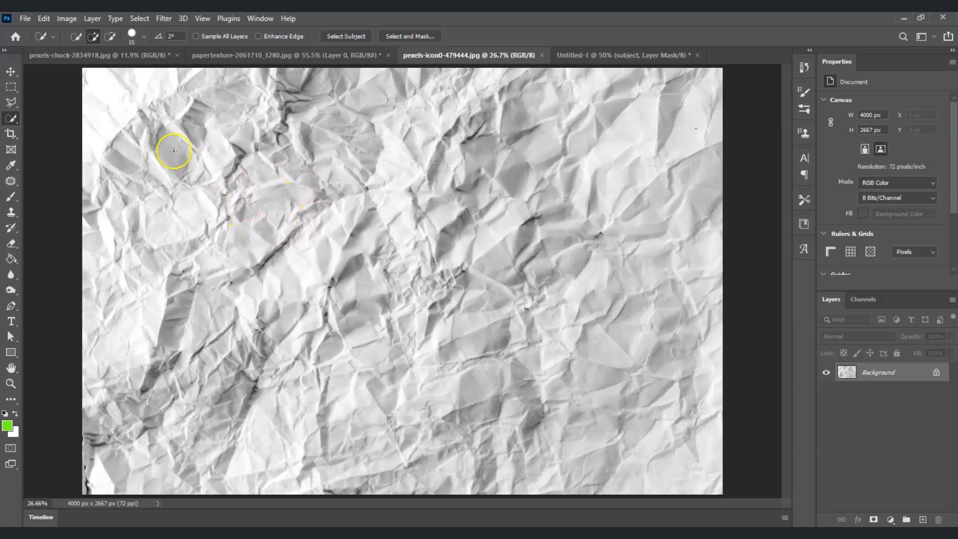
pyautogui.click(10, 73)
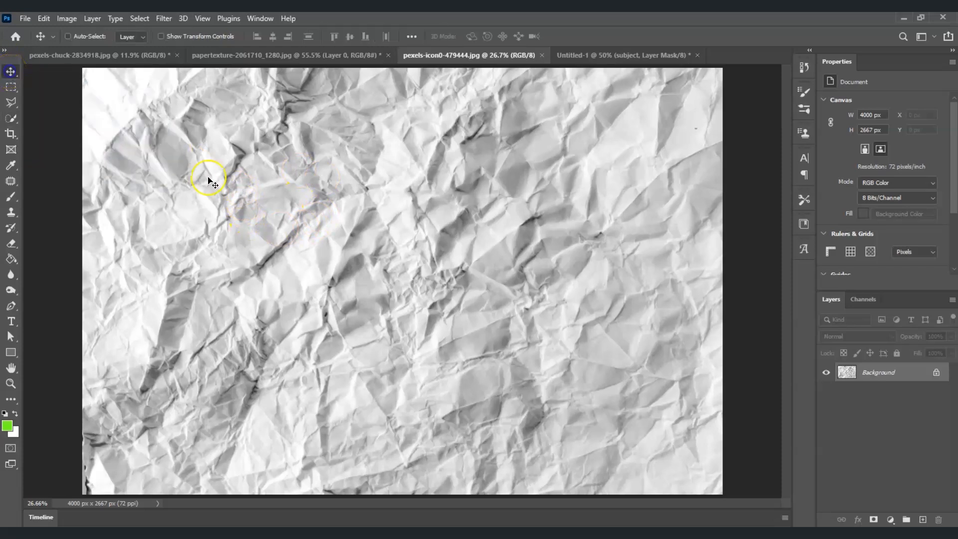
pyautogui.moveTo(358, 271); pyautogui.dragTo(301, 223)
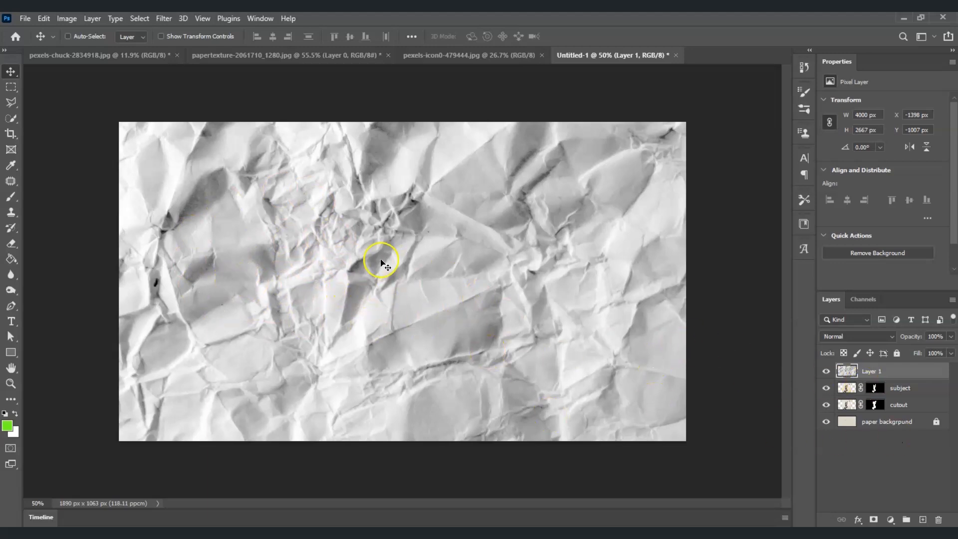
# Scale the crumpled paper layer down to about 36.38% and position it over the player
pyautogui.click(899, 375)
pyautogui.click(902, 376)
pyautogui.hotkey('ctrl', 't')
pyautogui.moveTo(523, 273); pyautogui.dragTo(524, 323)
pyautogui.moveTo(630, 214); pyautogui.dragTo(553, 378)
pyautogui.moveTo(514, 285); pyautogui.dragTo(537, 398)
pyautogui.moveTo(429, 290); pyautogui.dragTo(430, 364)
pyautogui.moveTo(278, 194); pyautogui.dragTo(285, 309)
pyautogui.moveTo(332, 379); pyautogui.dragTo(327, 221)
pyautogui.moveTo(272, 152); pyautogui.dragTo(272, 229)
pyautogui.moveTo(273, 351); pyautogui.dragTo(398, 231)
pyautogui.moveTo(96, 310); pyautogui.dragTo(260, 310)
pyautogui.moveTo(430, 344); pyautogui.dragTo(359, 330)
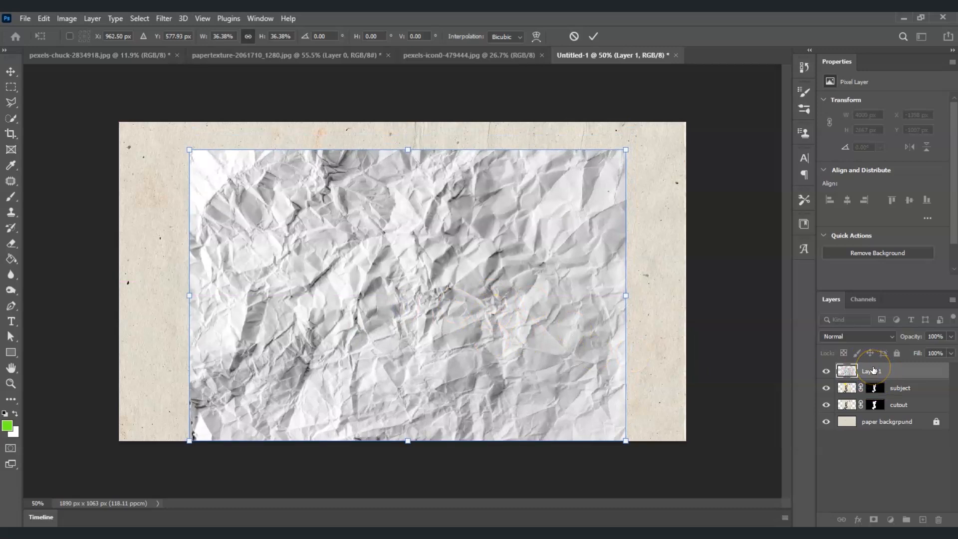
# Place the crumpled paper layer between the subject and cutout layers and shift it left to X 163 px
pyautogui.moveTo(873, 371); pyautogui.dragTo(880, 397)
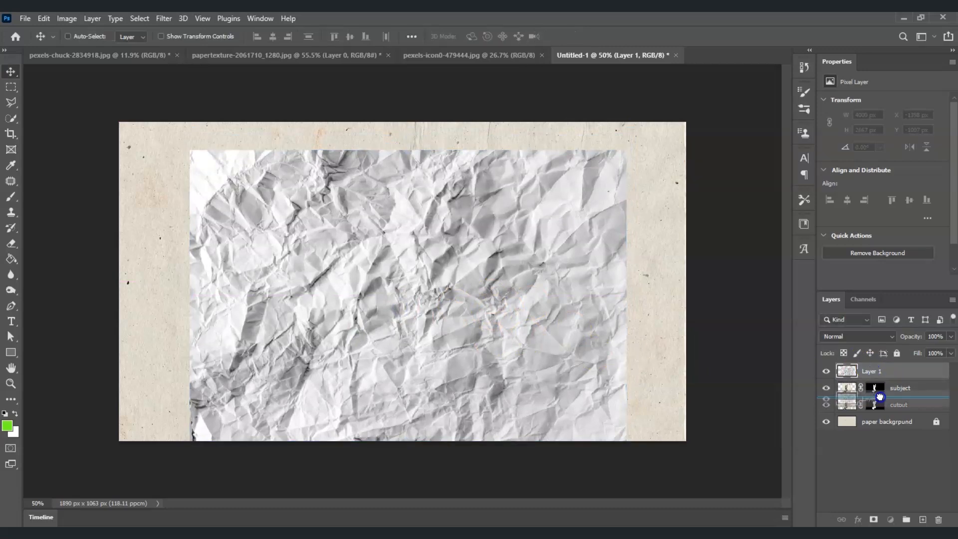
pyautogui.moveTo(880, 397); pyautogui.dragTo(881, 398)
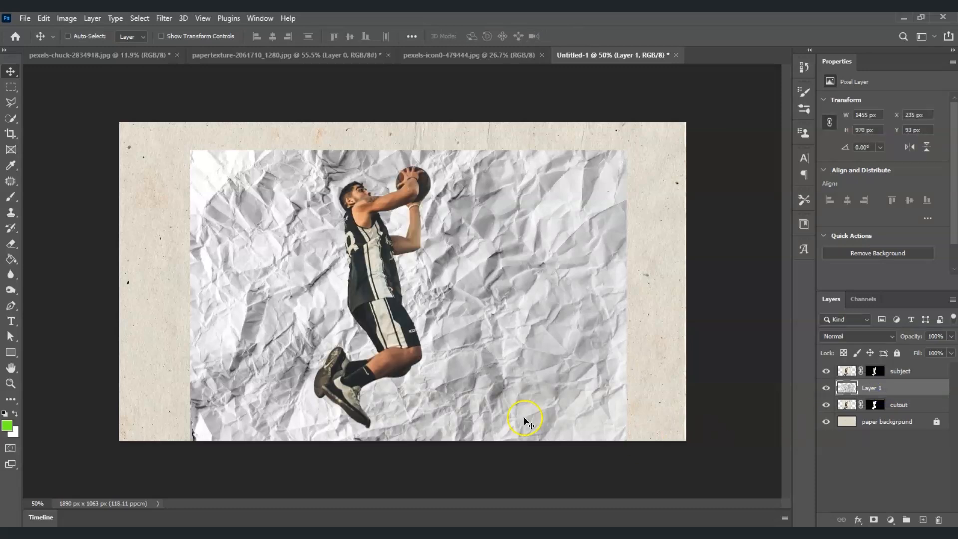
pyautogui.moveTo(502, 320); pyautogui.dragTo(482, 332)
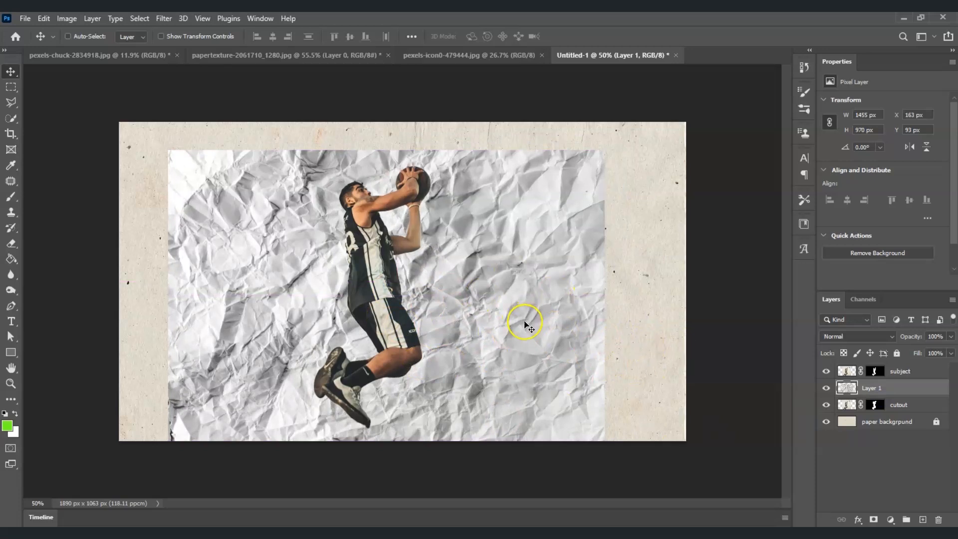
# Hide the subject layer and clip the crumpled paper layer to the cutout layer with a clipping mask
pyautogui.click(913, 372)
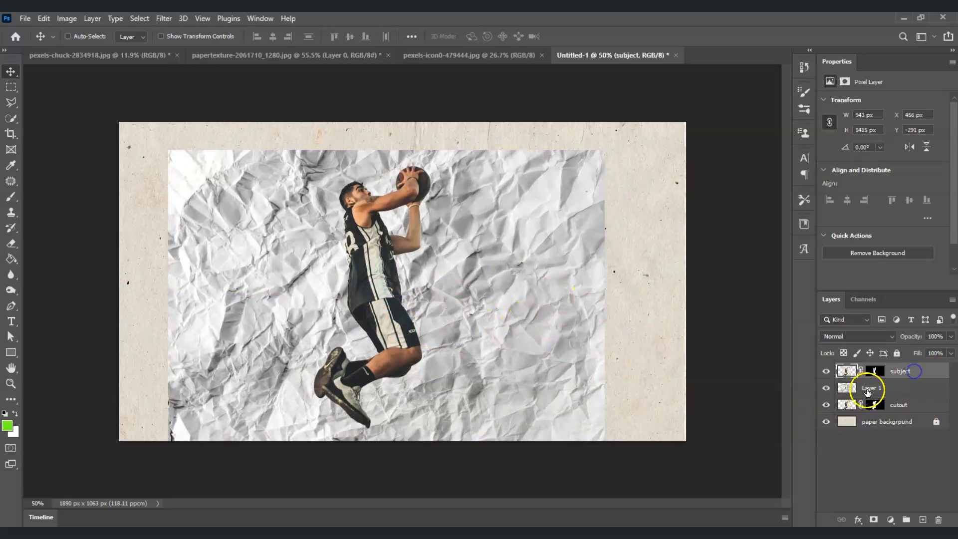
pyautogui.click(826, 371)
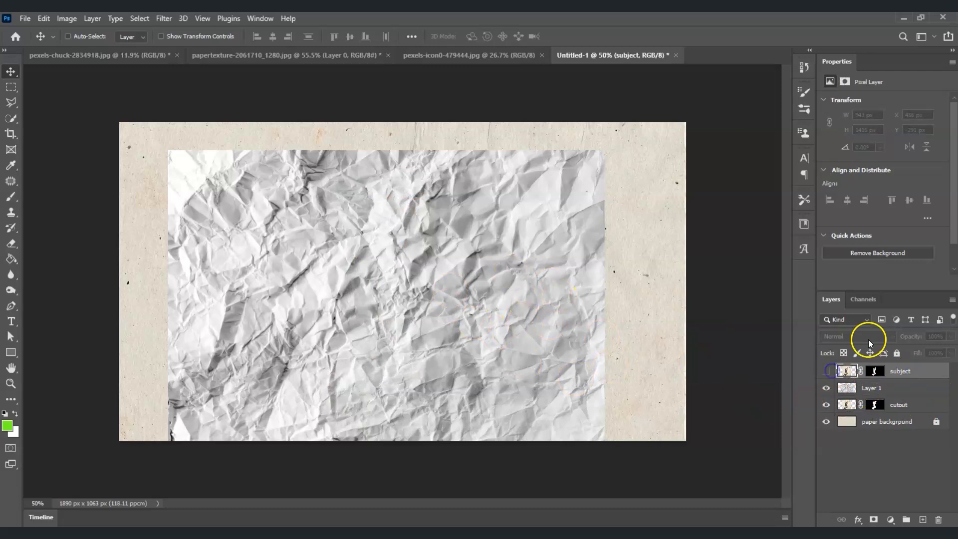
pyautogui.click(882, 394)
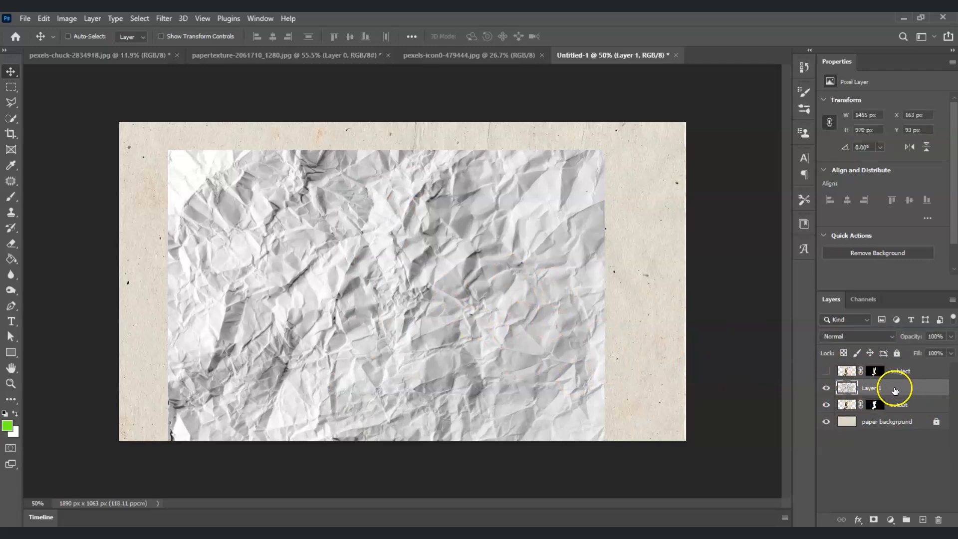
pyautogui.rightClick(896, 391)
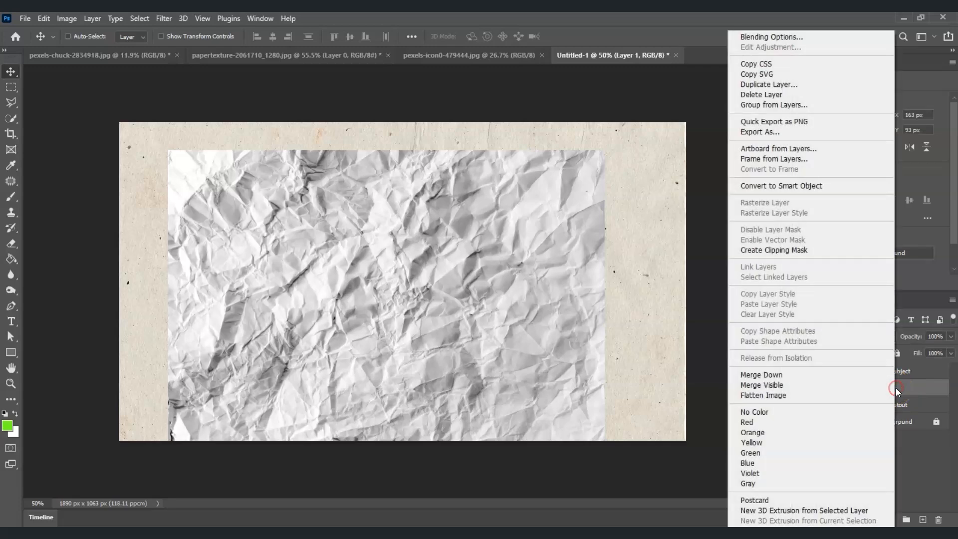
pyautogui.click(760, 256)
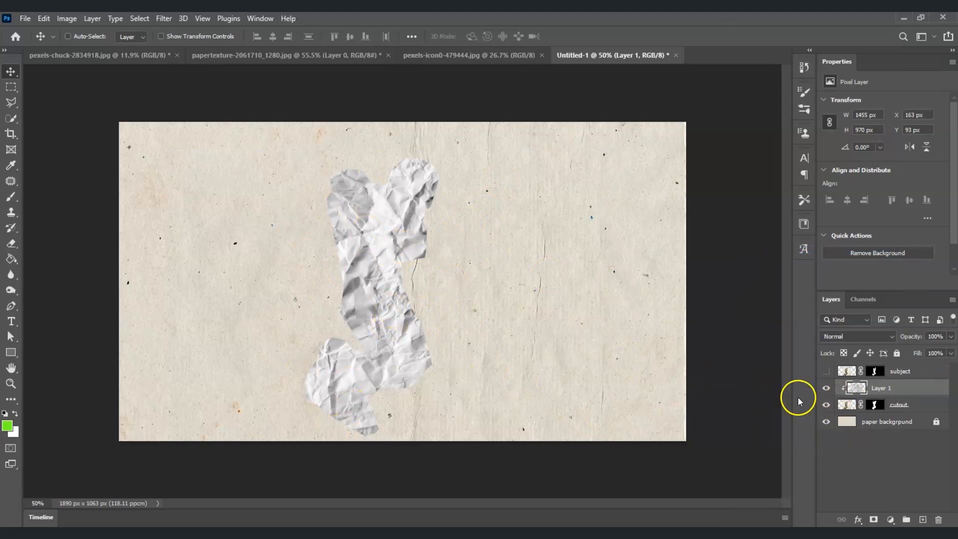
# Show the subject layer again and set its blend mode to Multiply
pyautogui.click(917, 372)
pyautogui.click(827, 371)
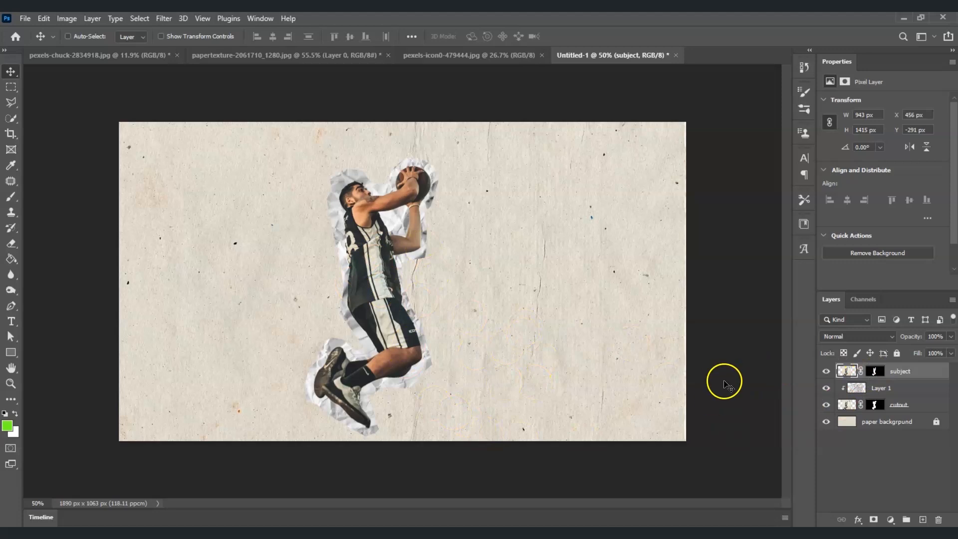
pyautogui.click(902, 373)
pyautogui.click(892, 338)
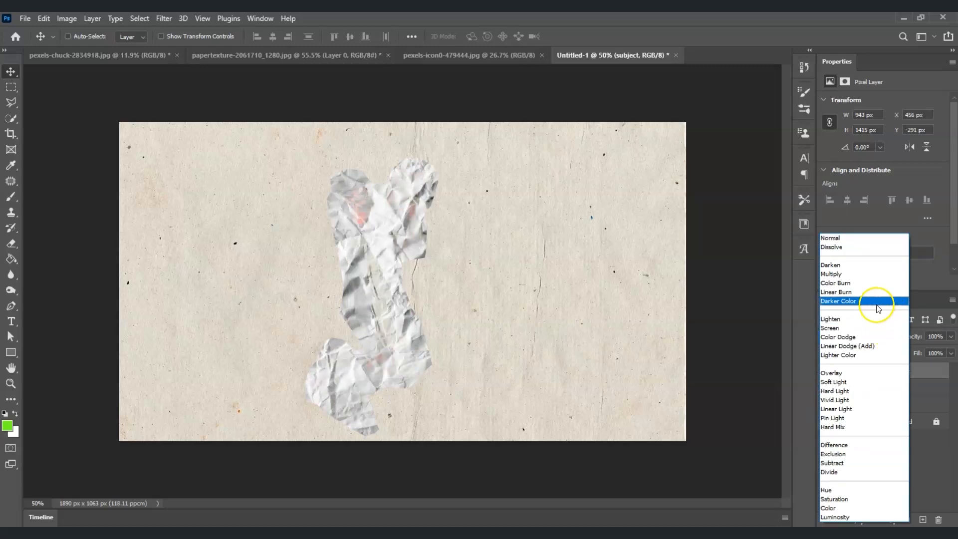
pyautogui.click(859, 275)
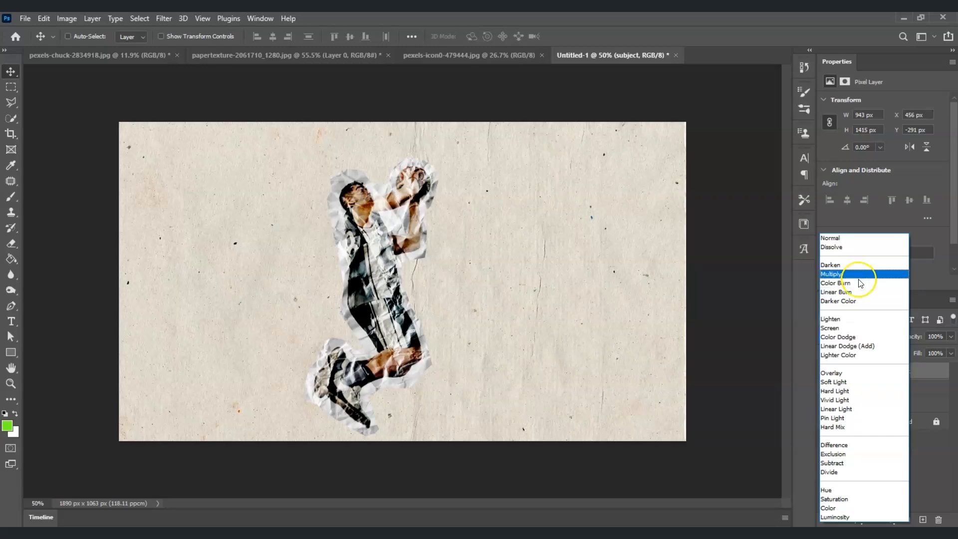
pyautogui.click(858, 277)
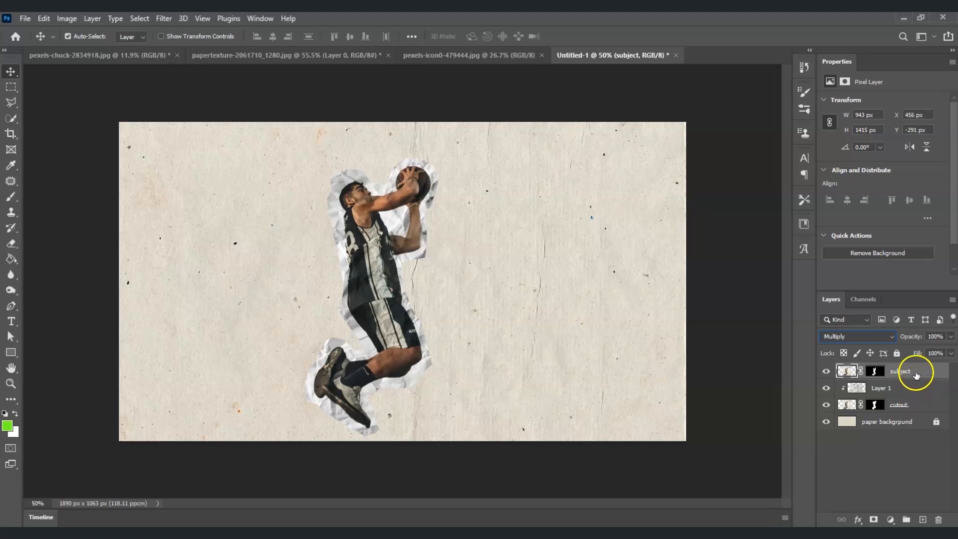
# Group the subject, crumpled paper and cutout layers together
pyautogui.keyDown('ctrl'); pyautogui.click(916, 371); pyautogui.keyUp('ctrl')
pyautogui.click(902, 373)
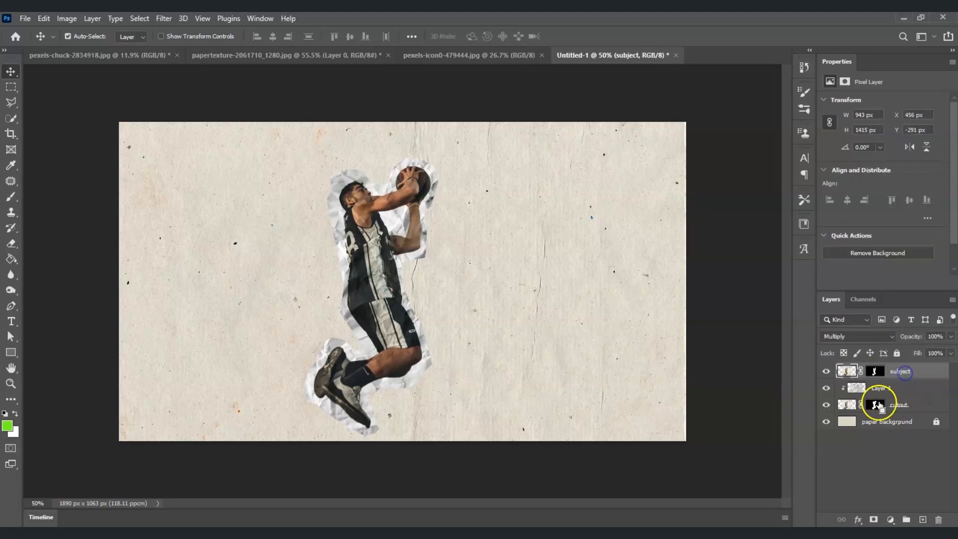
pyautogui.keyDown('ctrl'); pyautogui.click(900, 388); pyautogui.keyUp('ctrl')
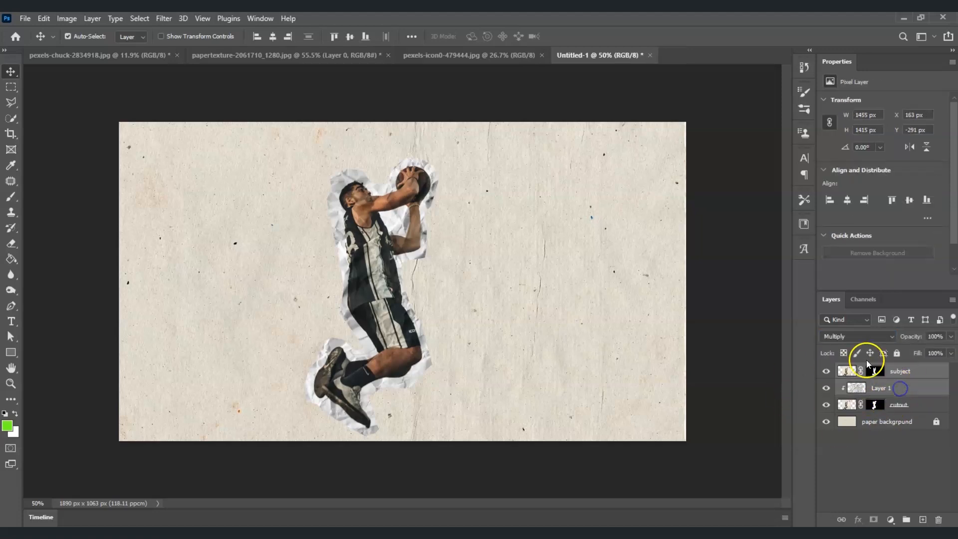
pyautogui.keyDown('ctrl'); pyautogui.click(923, 409); pyautogui.keyUp('ctrl')
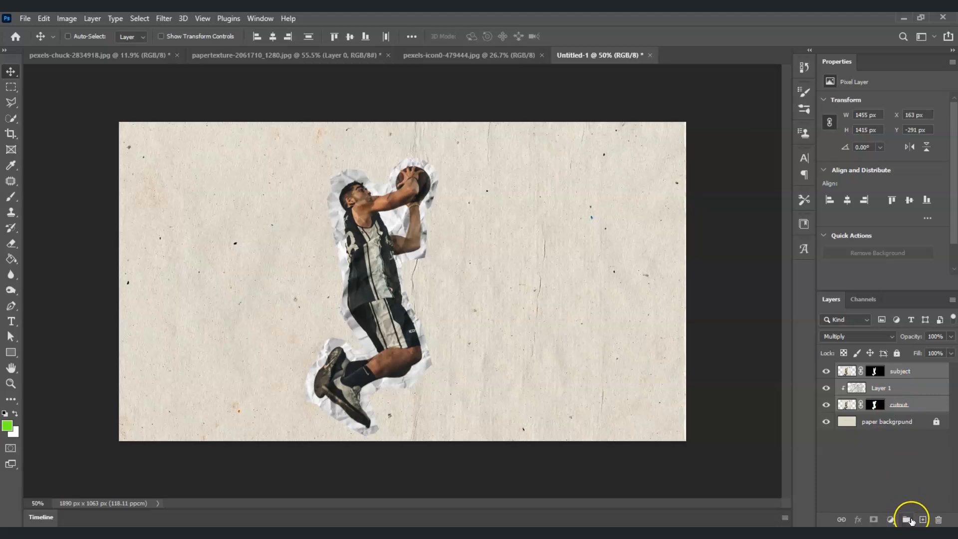
pyautogui.click(907, 520)
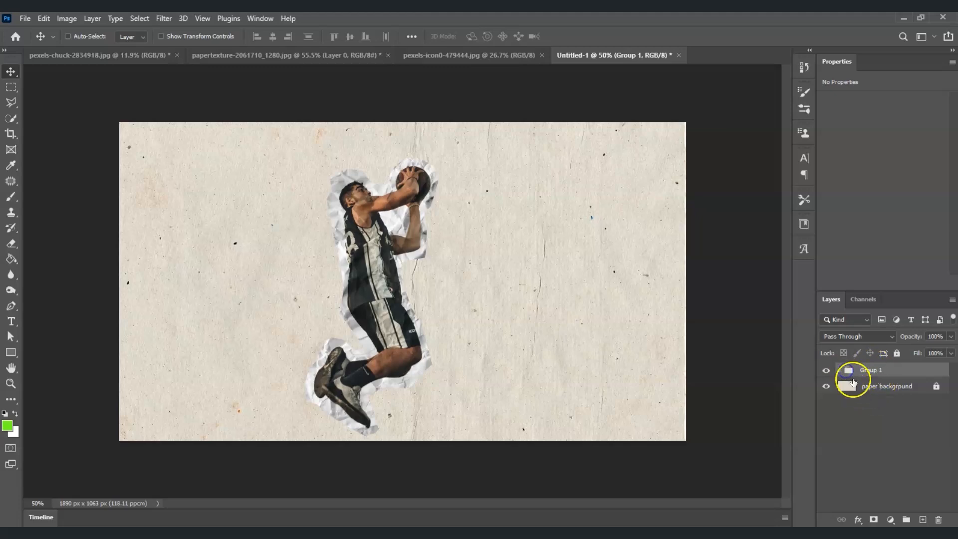
# Examine the layers inside the new group and leave it collapsed
pyautogui.click(843, 371)
pyautogui.click(842, 371)
pyautogui.click(841, 372)
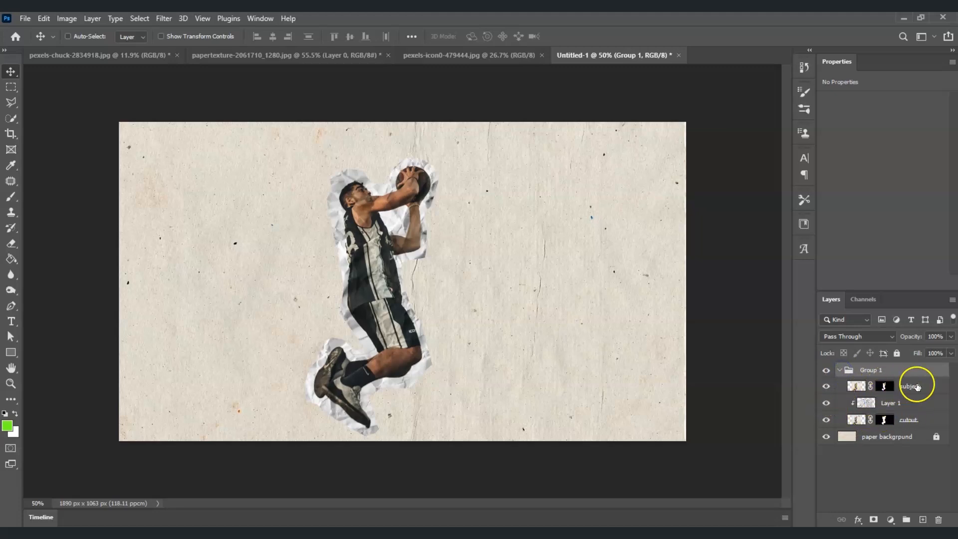
pyautogui.click(845, 371)
pyautogui.click(841, 371)
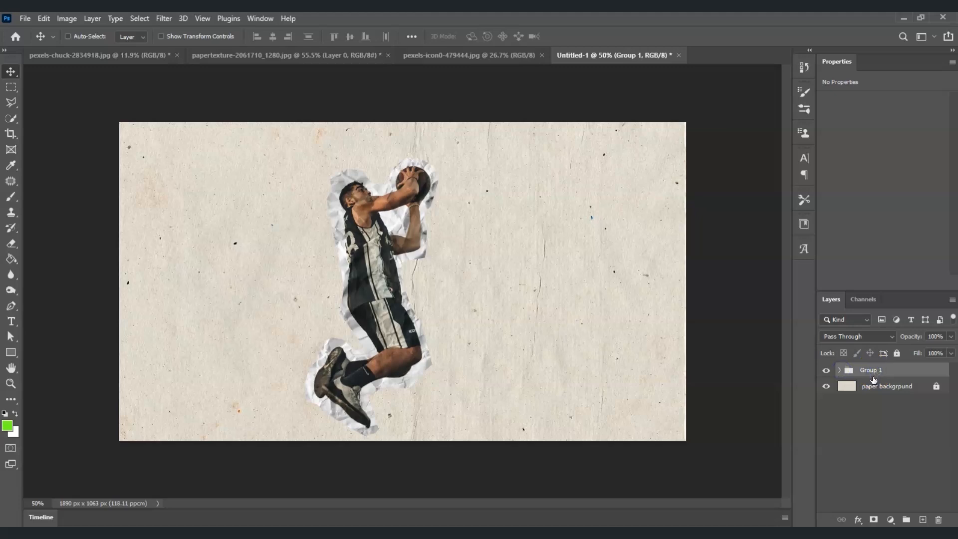
# Enlarge the grouped player cutout slightly with Free Transform and reposition it near the middle of the canvas
pyautogui.hotkey('ctrl', 't')
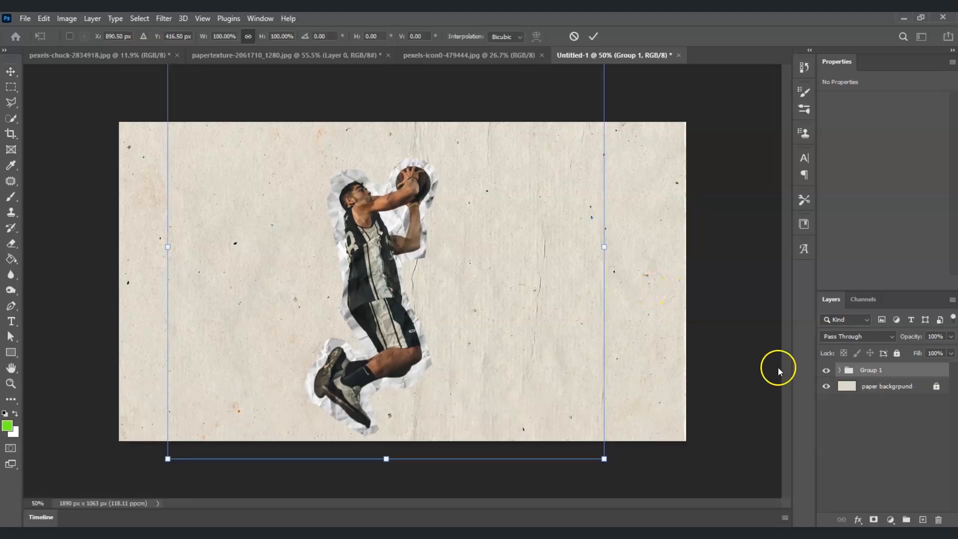
pyautogui.moveTo(606, 249); pyautogui.dragTo(670, 235)
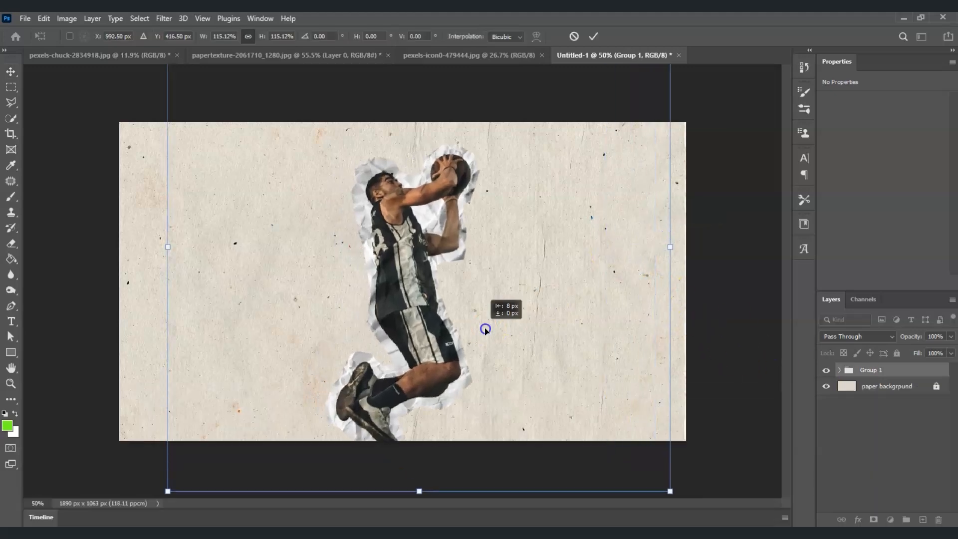
pyautogui.moveTo(485, 327); pyautogui.dragTo(469, 322)
pyautogui.moveTo(151, 243); pyautogui.dragTo(175, 235)
pyautogui.moveTo(412, 310); pyautogui.dragTo(407, 304)
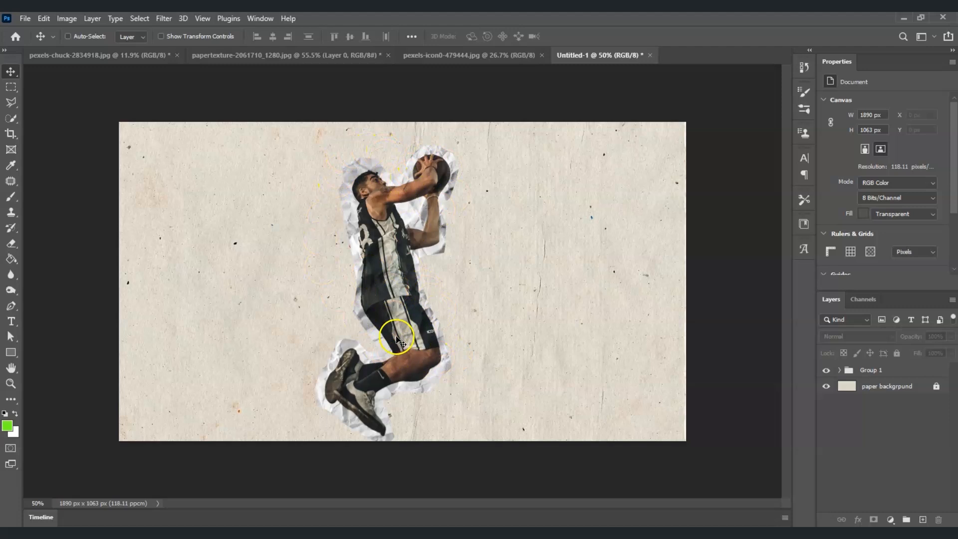
# Add a Drop Shadow effect to the grouped player cutout and bring up its settings with the canvas cutout in view
pyautogui.click(888, 373)
pyautogui.click(900, 372)
pyautogui.press('h')
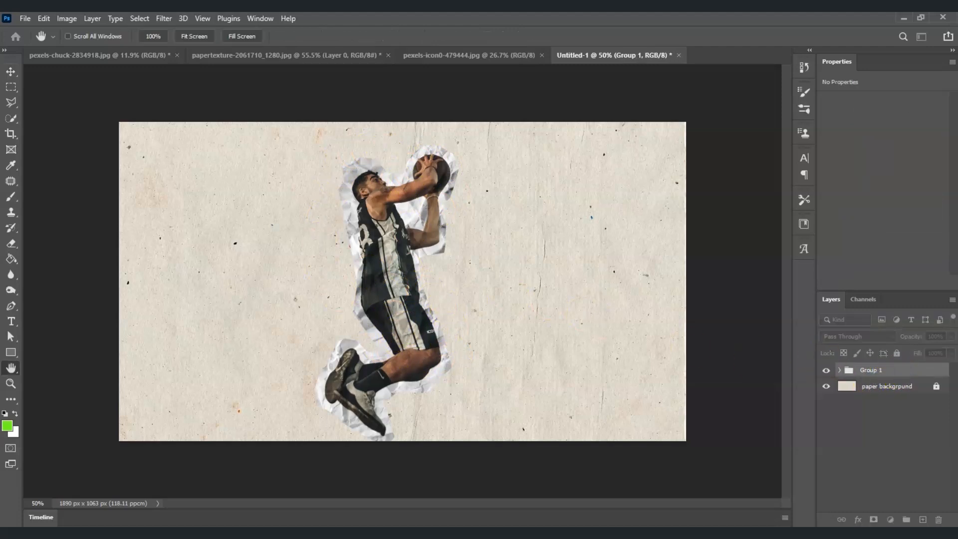
pyautogui.moveTo(0, 167); pyautogui.dragTo(383, 143)
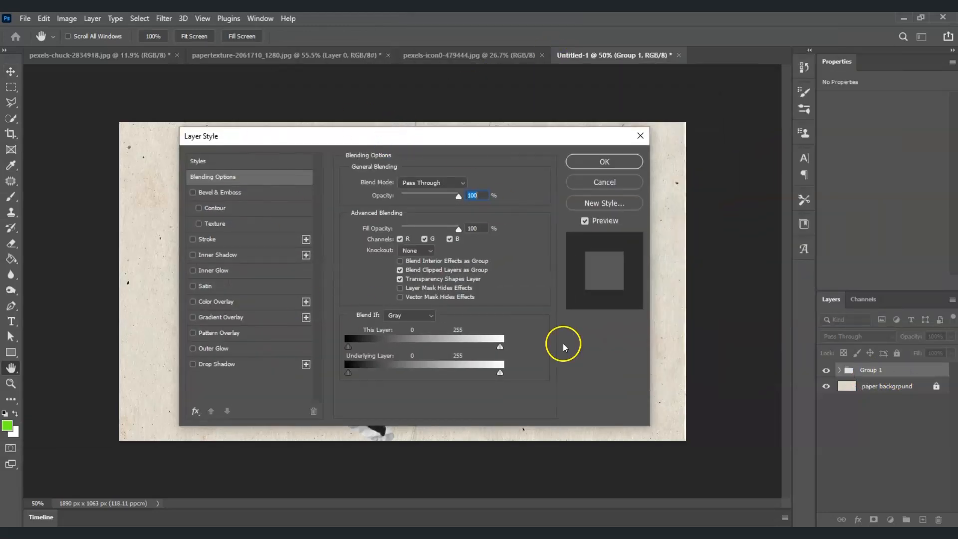
pyautogui.moveTo(289, 136); pyautogui.dragTo(547, 128)
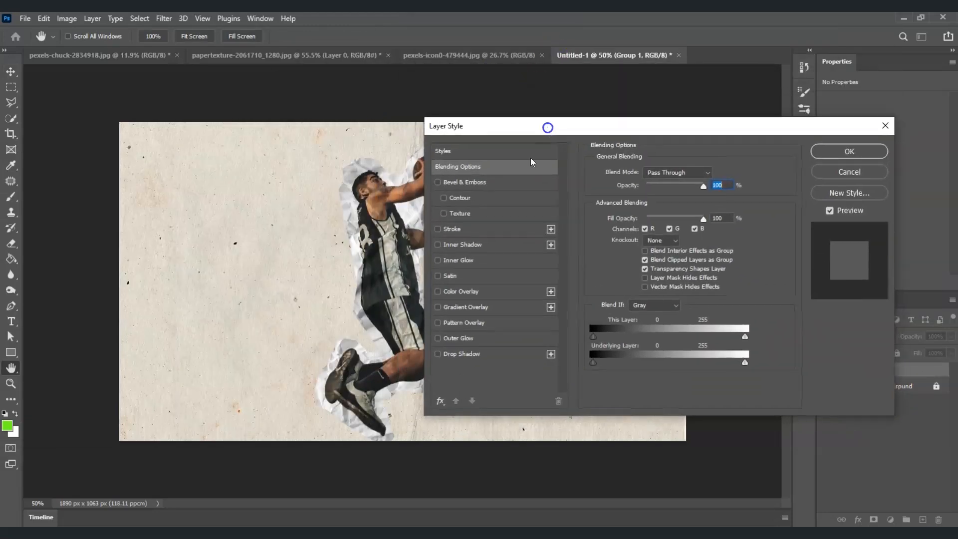
pyautogui.click(442, 360)
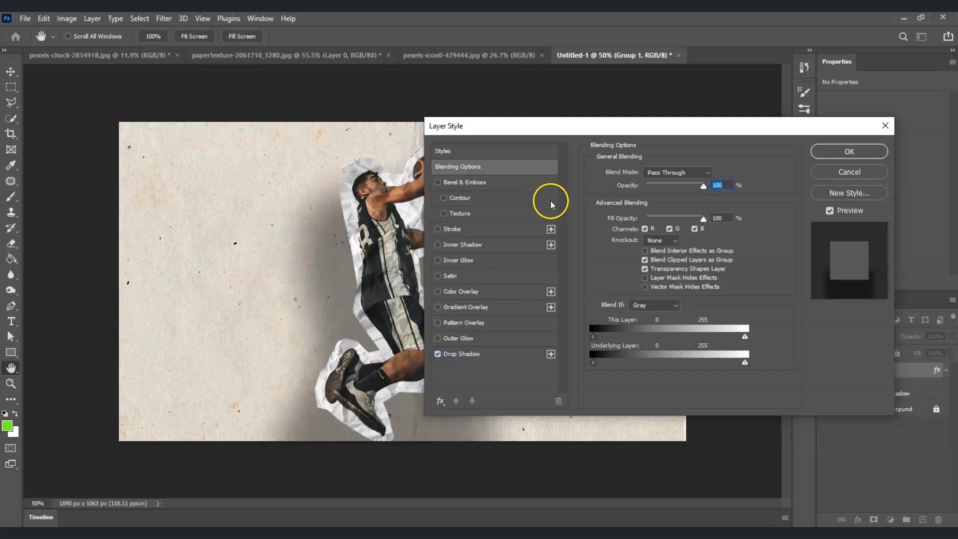
pyautogui.moveTo(574, 131); pyautogui.dragTo(619, 105)
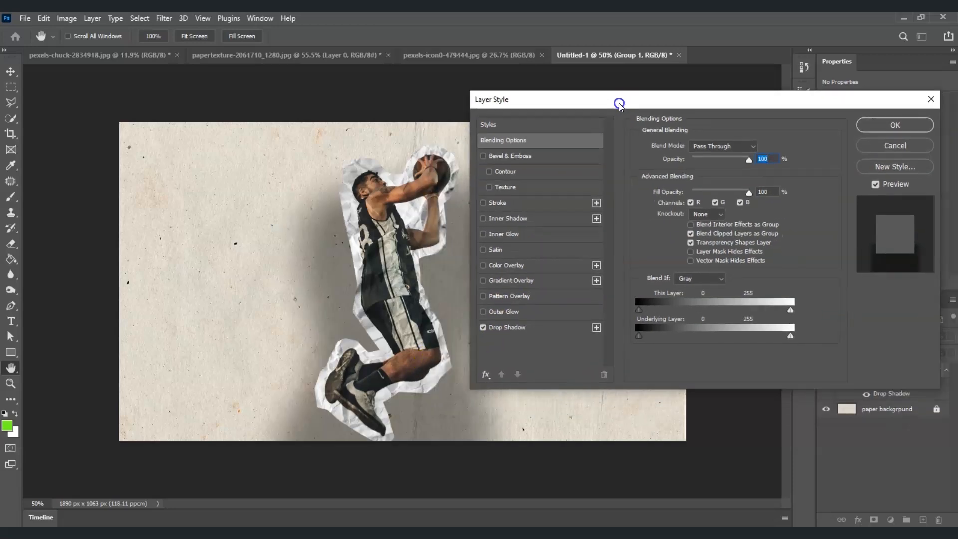
pyautogui.click(509, 328)
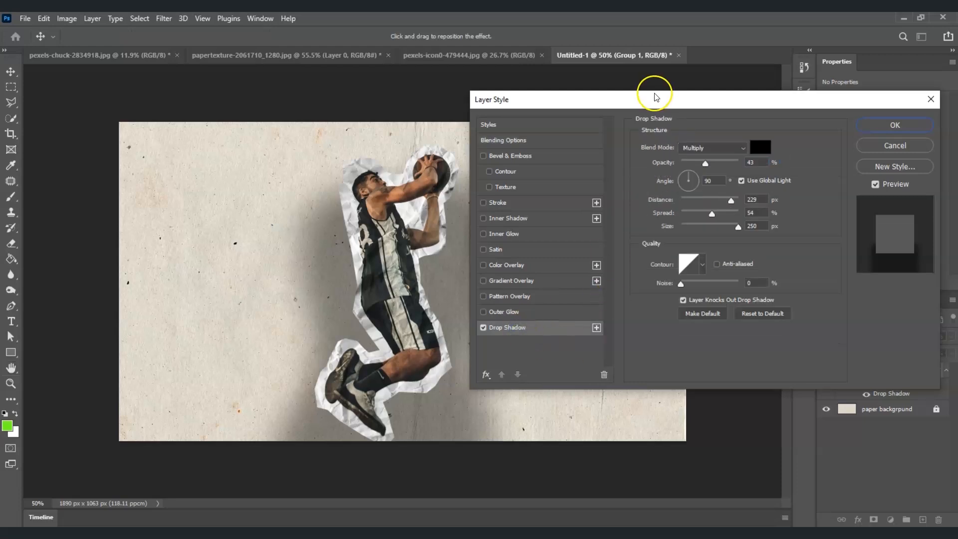
pyautogui.moveTo(681, 98); pyautogui.dragTo(664, 107)
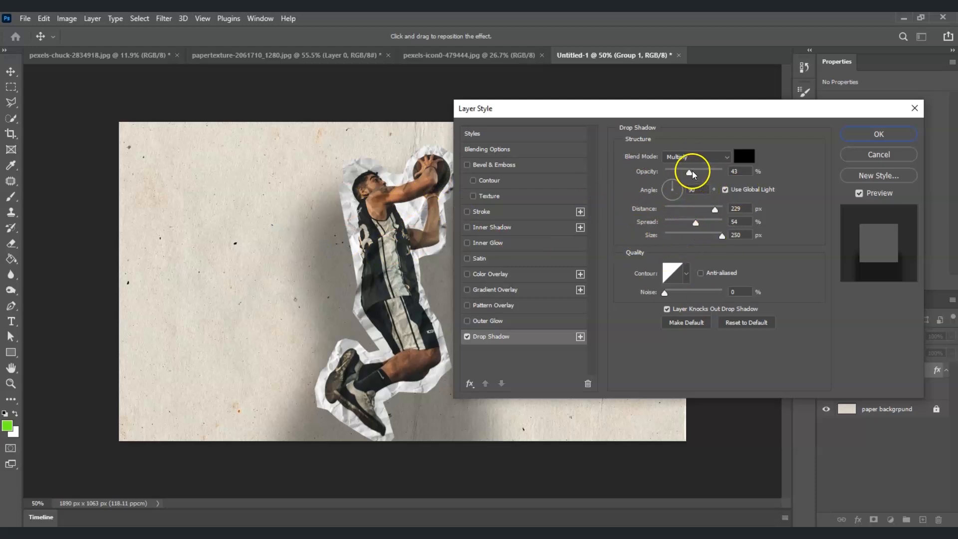
# Set the drop shadow to 100% opacity, -54° angle, 5 px distance, 7% spread and 13 px size, and apply it
pyautogui.moveTo(689, 172); pyautogui.dragTo(728, 172)
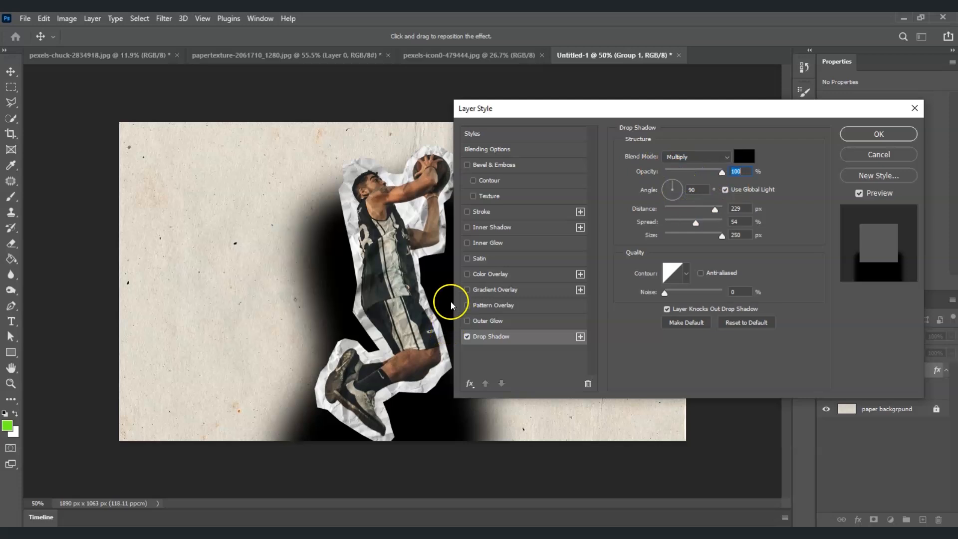
pyautogui.moveTo(713, 211); pyautogui.dragTo(668, 222)
pyautogui.moveTo(719, 243); pyautogui.dragTo(673, 239)
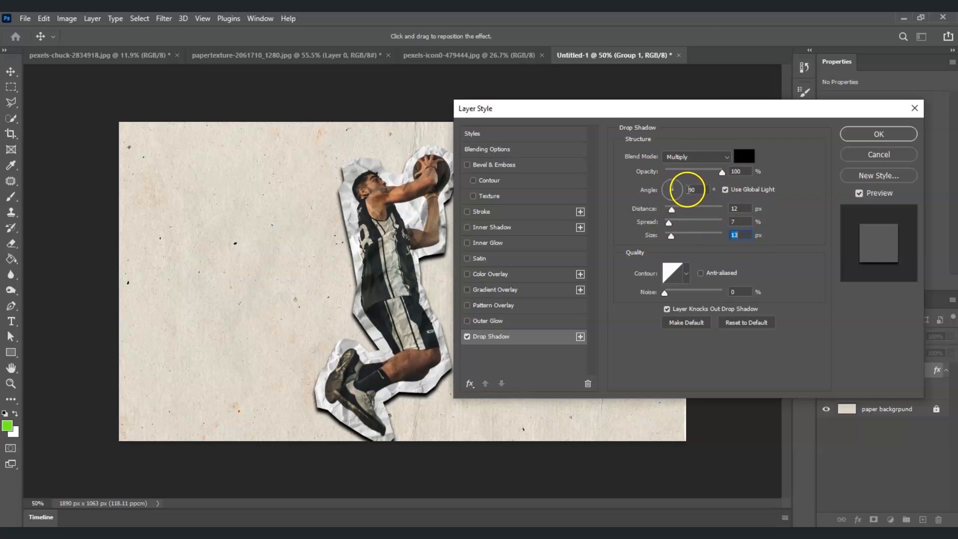
pyautogui.click(723, 173)
pyautogui.moveTo(394, 239); pyautogui.dragTo(393, 235)
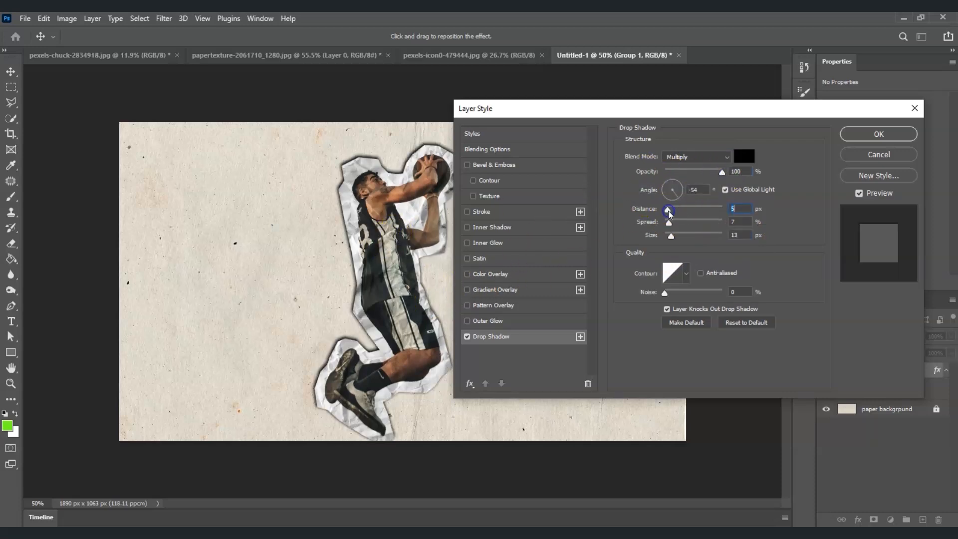
pyautogui.click(865, 141)
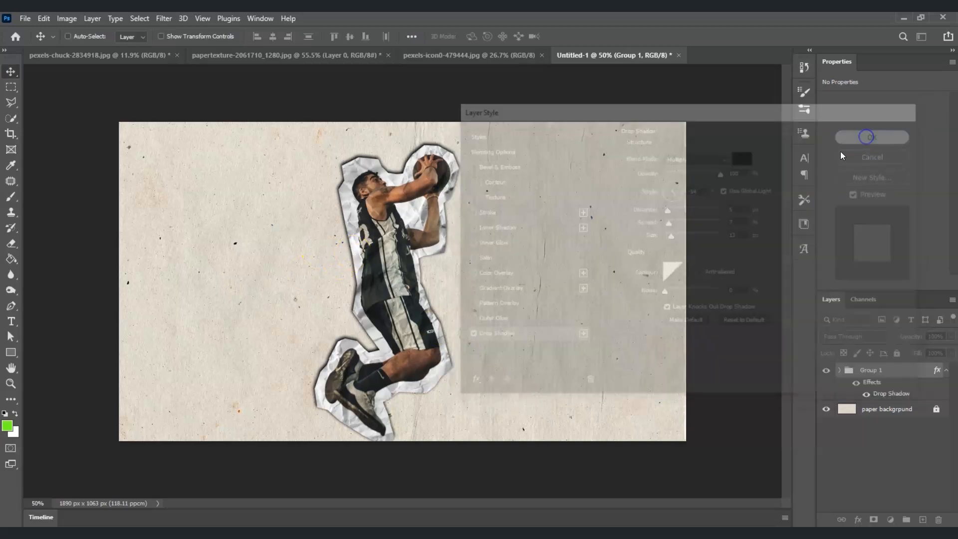
# Compare the original basketball player photo with the finished paper cutout composition
pyautogui.click(220, 60)
pyautogui.click(130, 59)
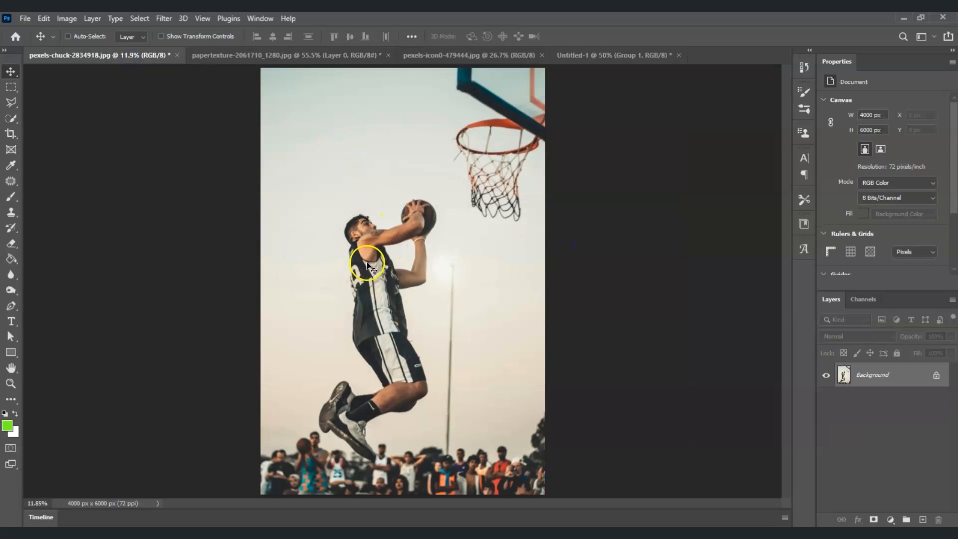
pyautogui.click(592, 57)
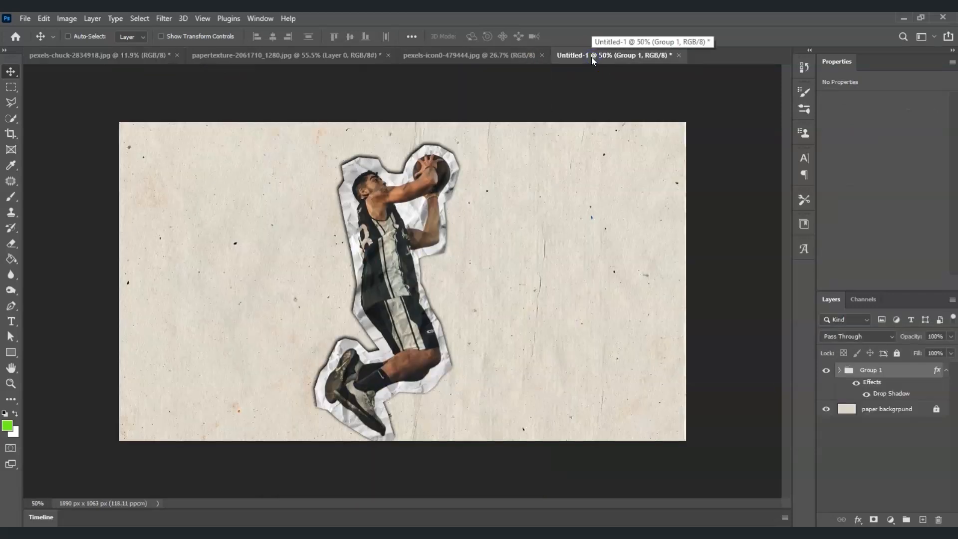